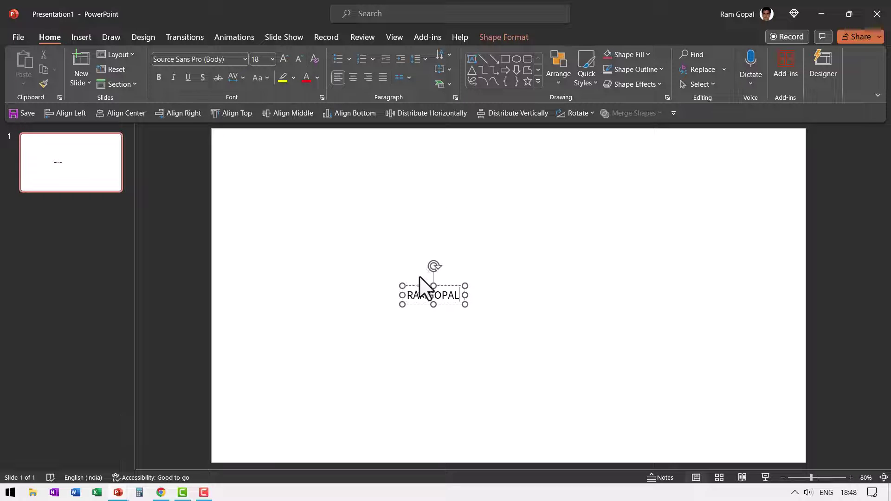
# Set the name text box in the Barlow Condensed Black font.
pyautogui.click(424, 285)
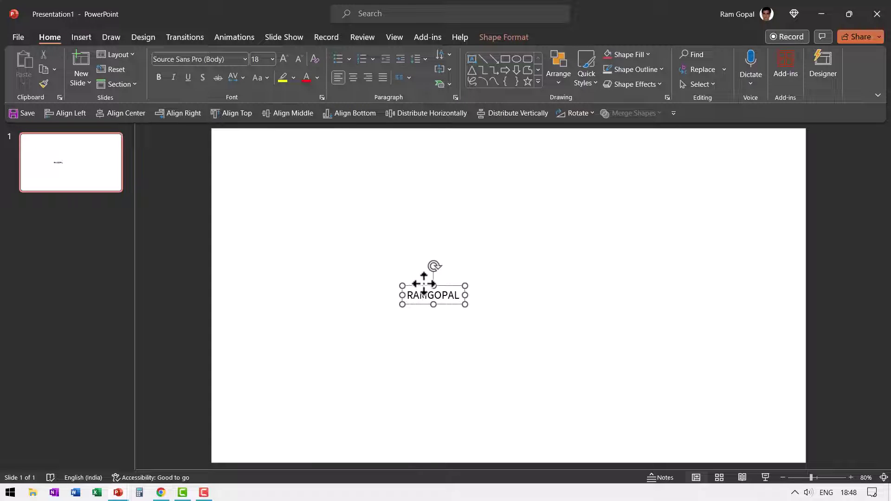
pyautogui.click(243, 58)
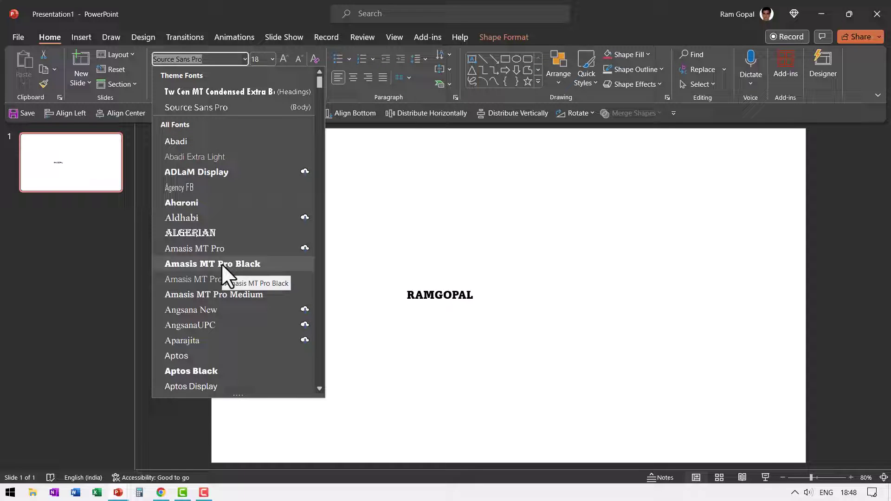
pyautogui.scroll(-8, 222, 264)
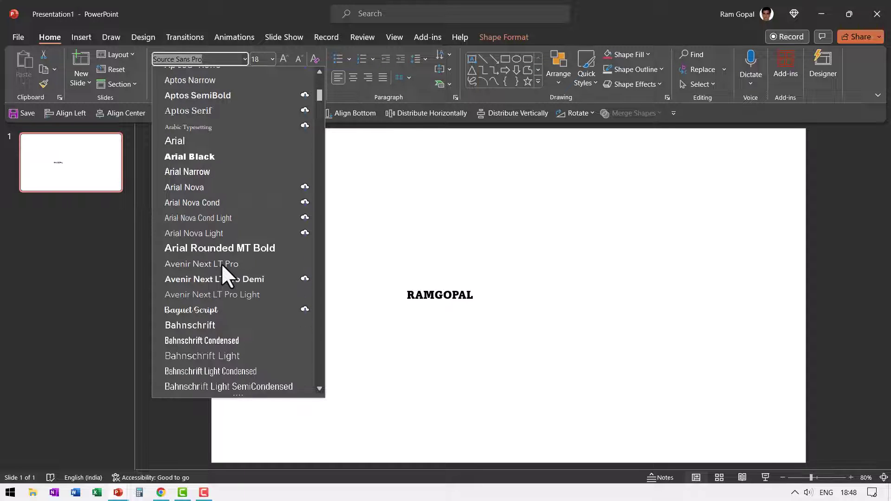
pyautogui.scroll(-7, 221, 264)
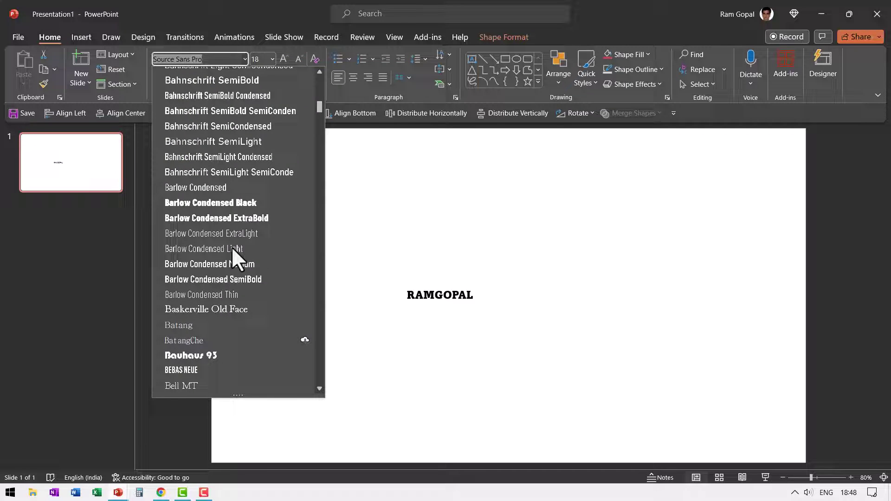
pyautogui.click(221, 203)
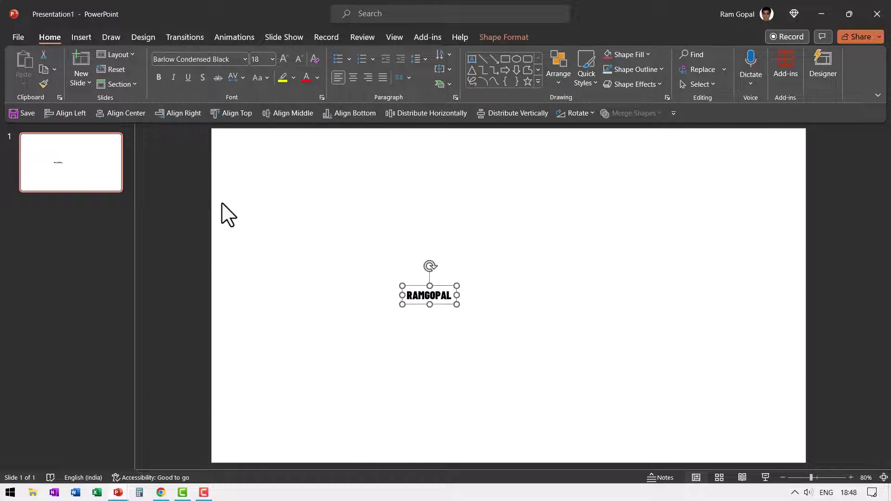
# Enlarge the name text step by step to 115 pt.
pyautogui.click(283, 59)
pyautogui.click(283, 58)
pyautogui.click(284, 58)
pyautogui.click(283, 58)
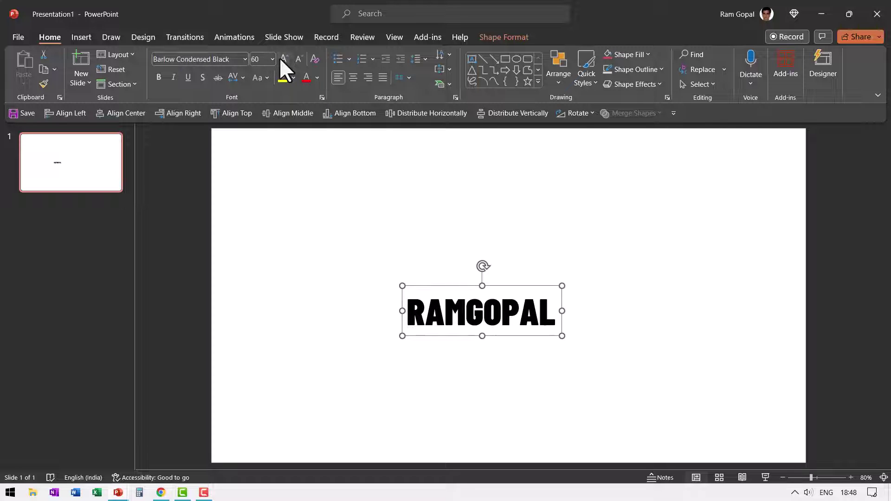
pyautogui.click(284, 59)
pyautogui.click(283, 58)
pyautogui.click(284, 58)
pyautogui.click(283, 58)
pyautogui.click(284, 59)
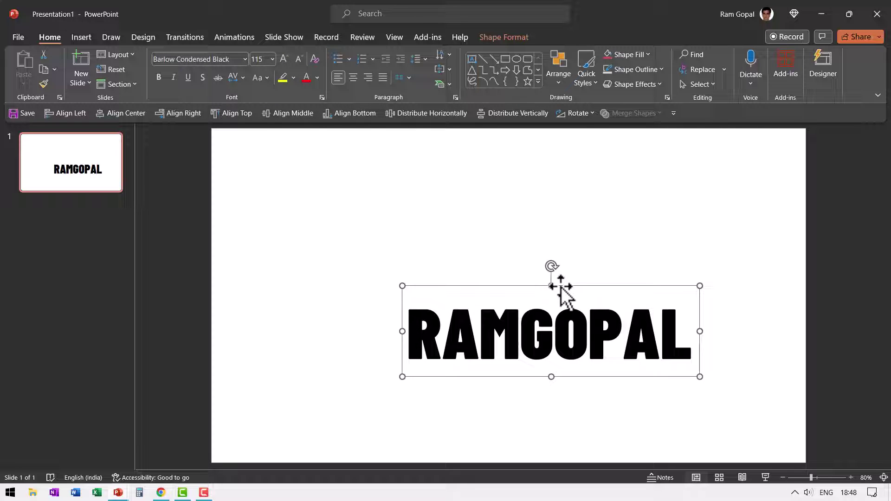
# Centre the name text box horizontally and vertically on the slide.
pyautogui.moveTo(561, 287); pyautogui.dragTo(522, 240)
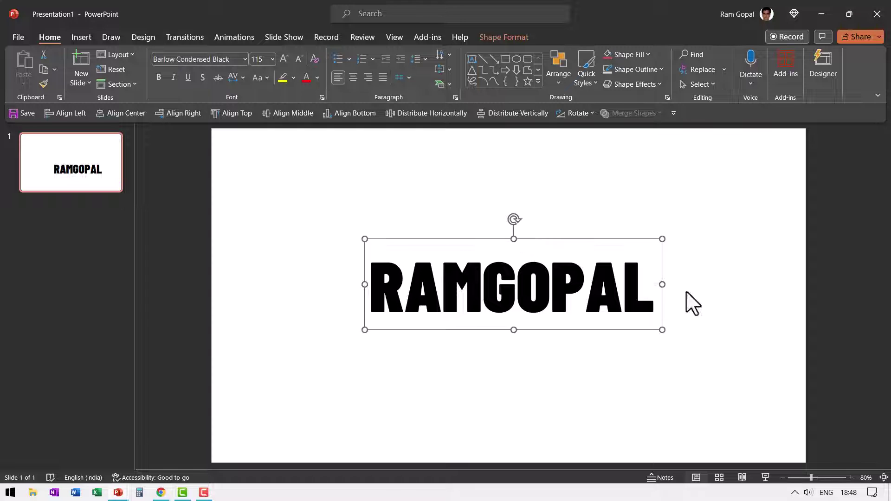
pyautogui.click(106, 113)
pyautogui.click(285, 115)
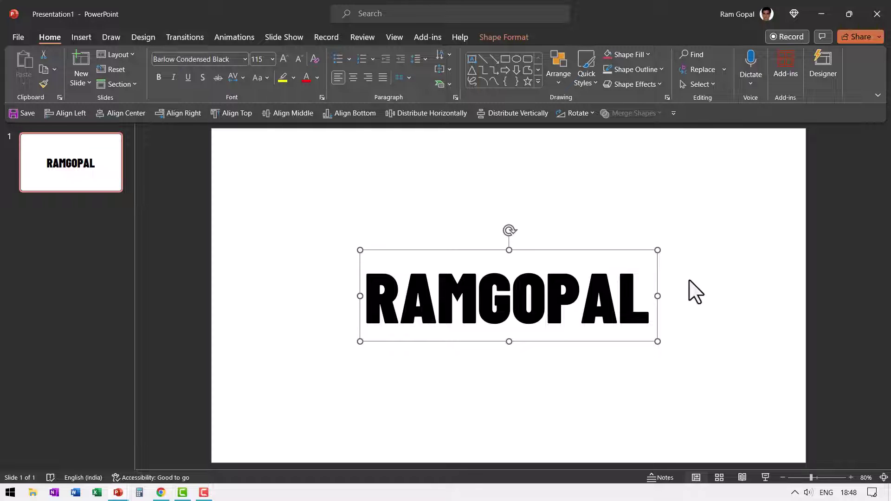
# Duplicate the name above the original, styled with no text fill and a 2¼ pt black outline.
pyautogui.hotkey('ctrl', 'd')
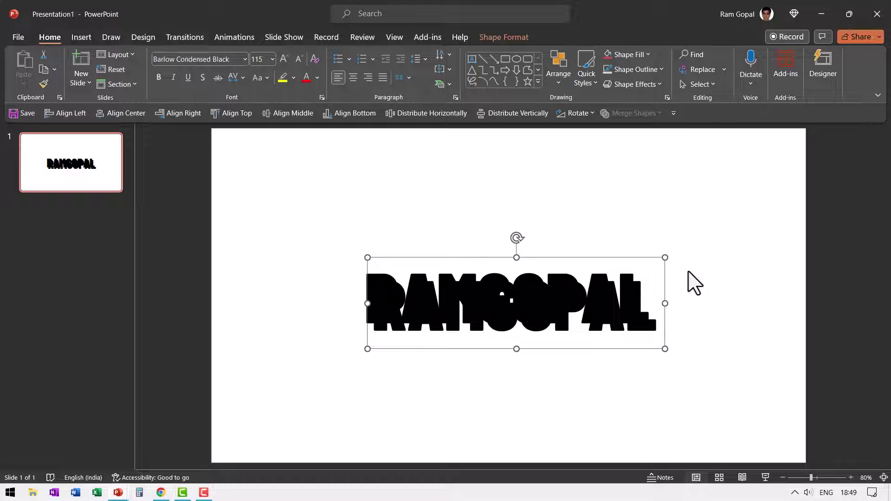
pyautogui.moveTo(660, 283); pyautogui.dragTo(663, 214)
pyautogui.click(517, 35)
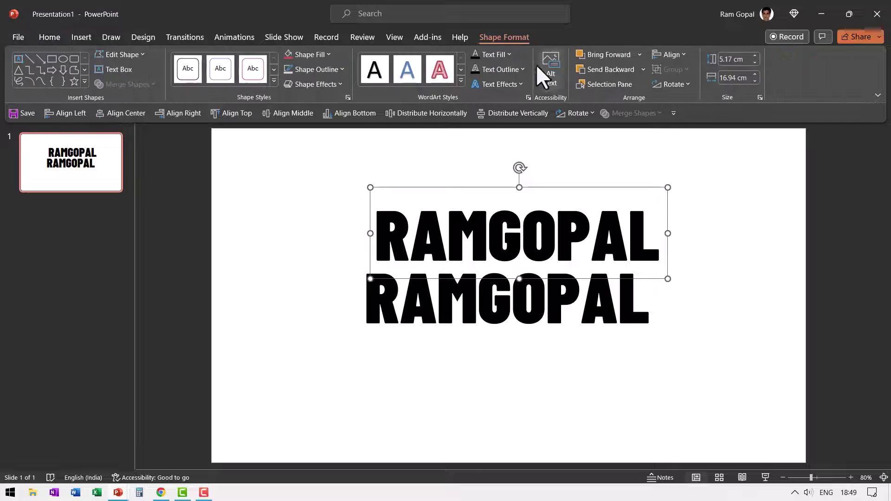
pyautogui.click(494, 55)
pyautogui.click(489, 181)
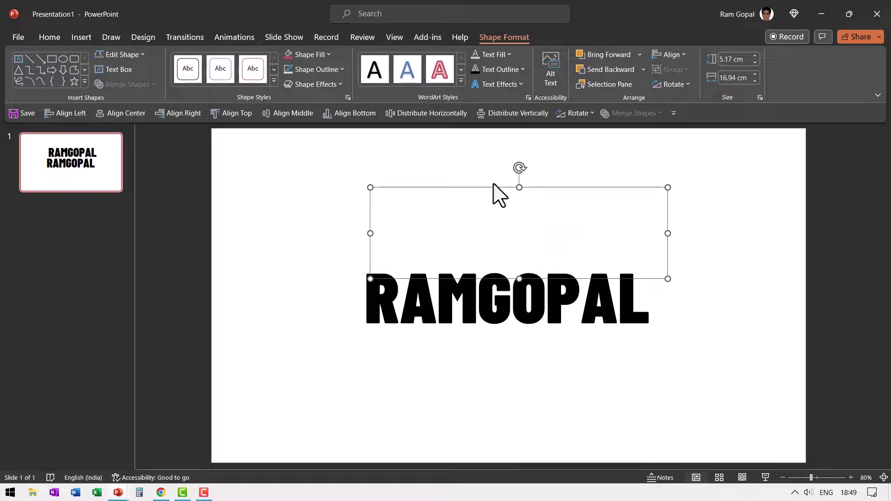
pyautogui.click(476, 69)
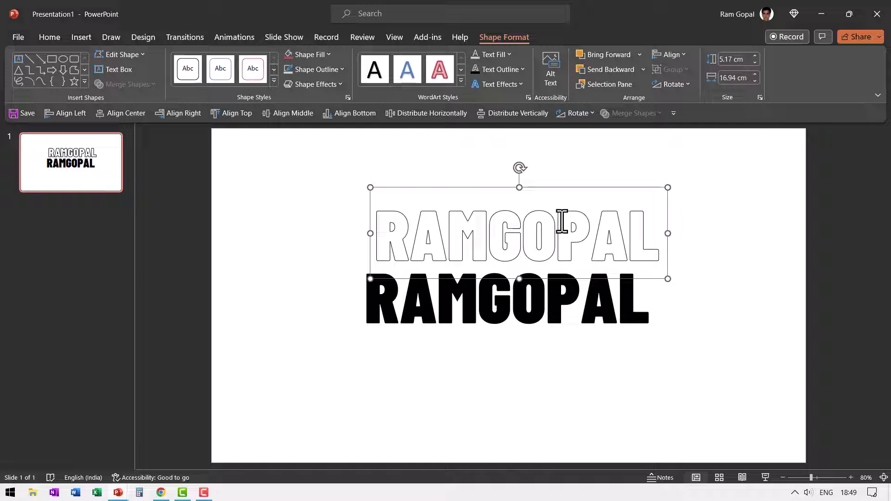
pyautogui.click(510, 69)
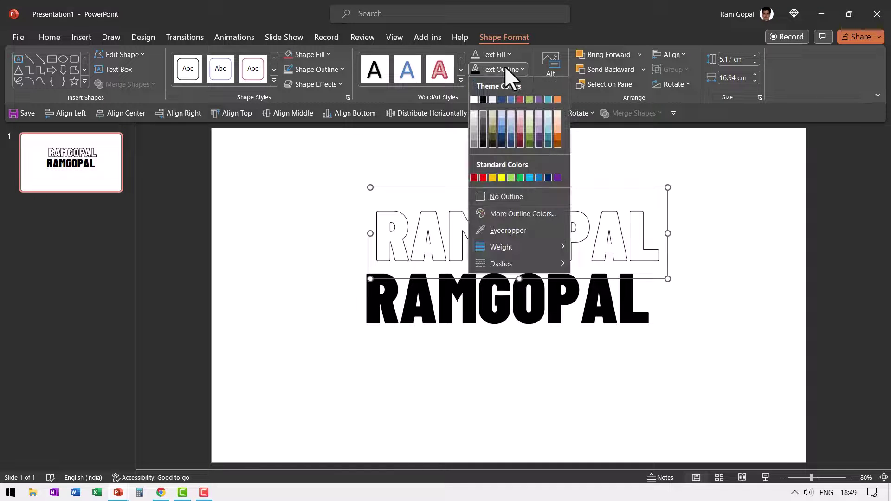
pyautogui.moveTo(515, 246)
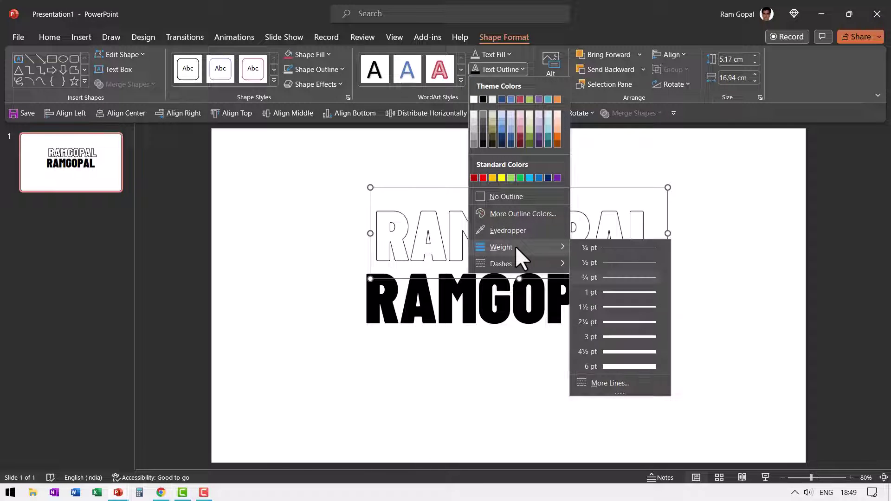
pyautogui.click(621, 325)
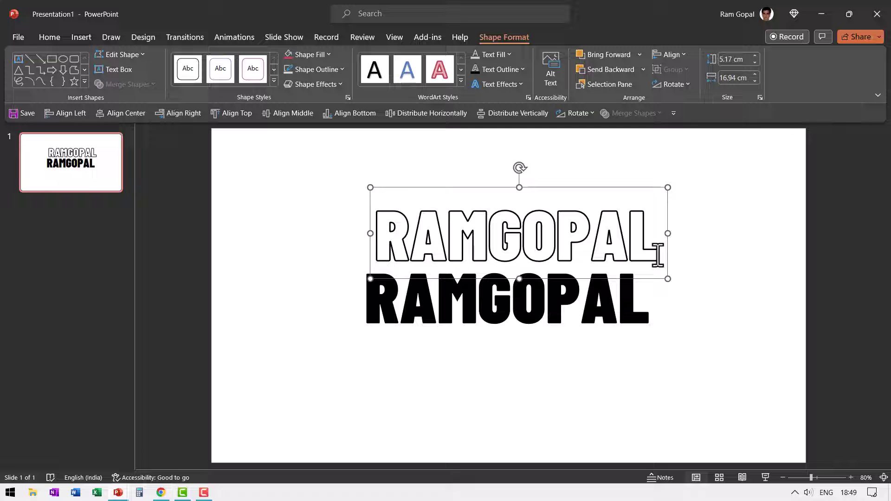
# Switch the copy's text outline to a gradient line in the Format Shape pane.
pyautogui.rightClick(669, 232)
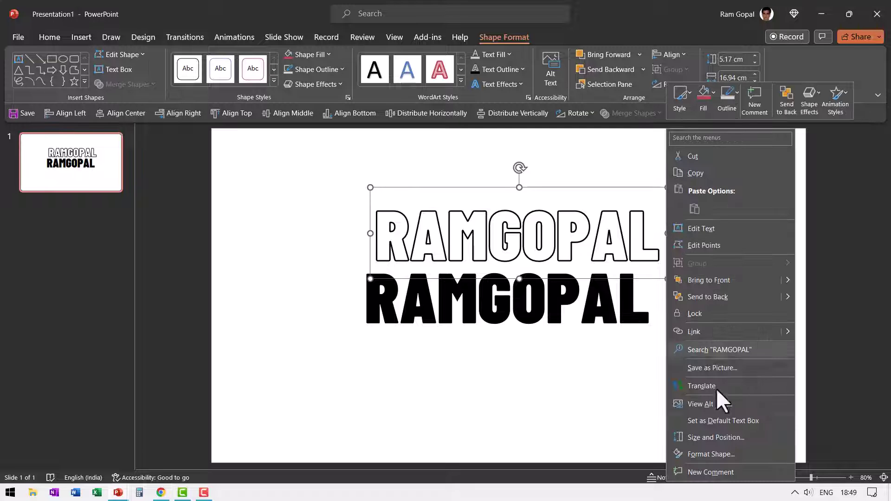
pyautogui.click(711, 454)
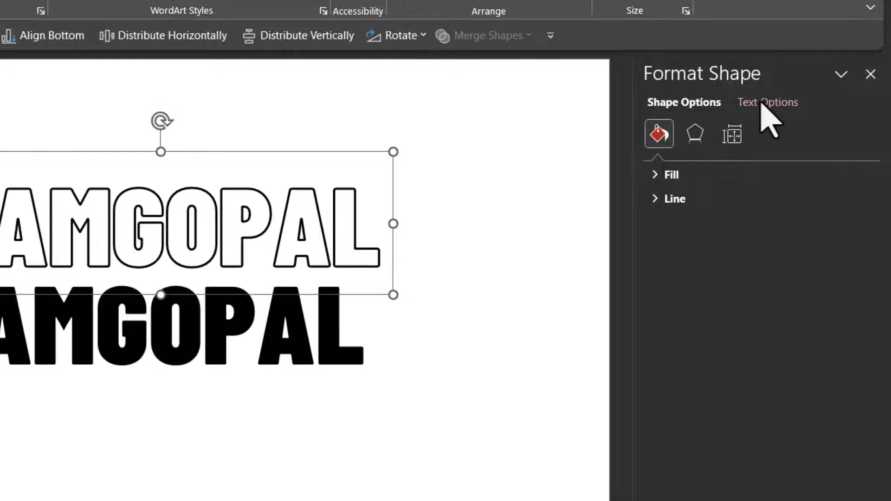
pyautogui.click(793, 139)
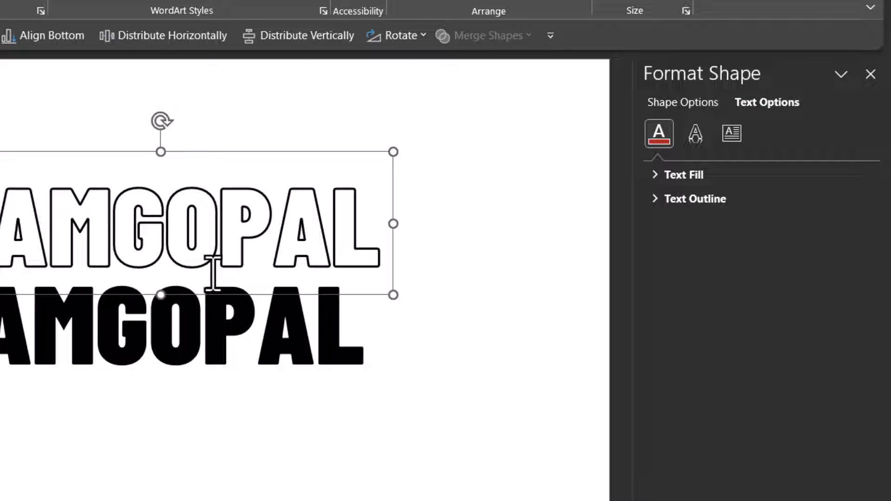
pyautogui.click(695, 200)
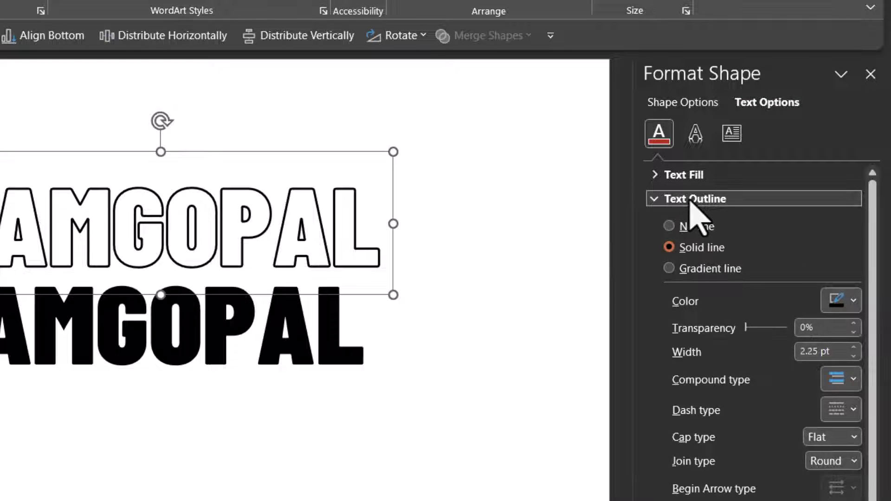
pyautogui.click(669, 268)
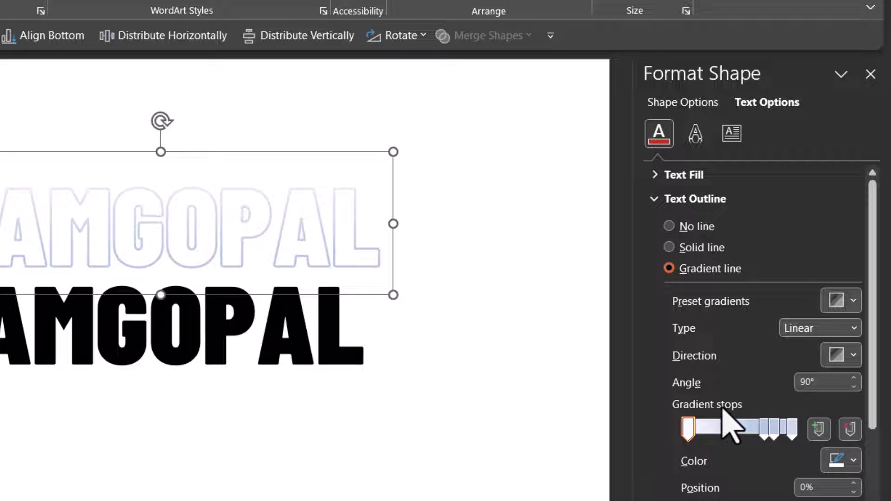
# Reduce the outline gradient to two stops: black first, white last.
pyautogui.moveTo(764, 428); pyautogui.dragTo(766, 462)
pyautogui.click(773, 428)
pyautogui.moveTo(771, 430); pyautogui.dragTo(768, 473)
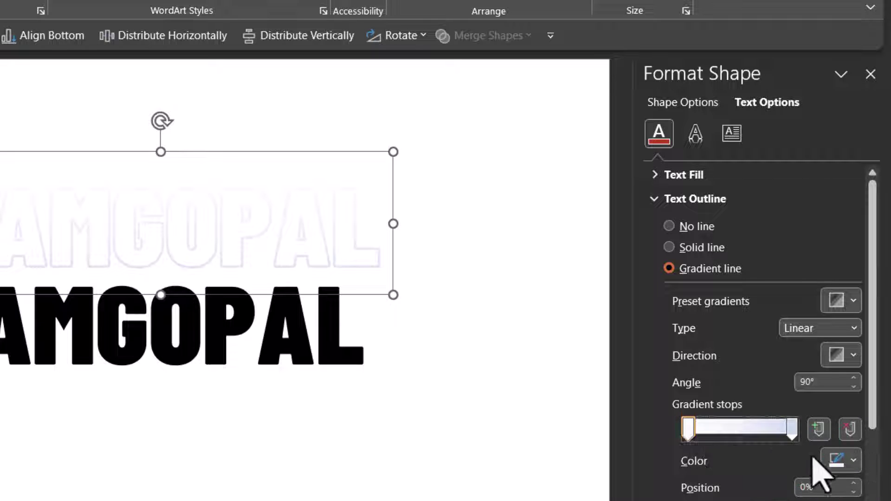
pyautogui.click(844, 463)
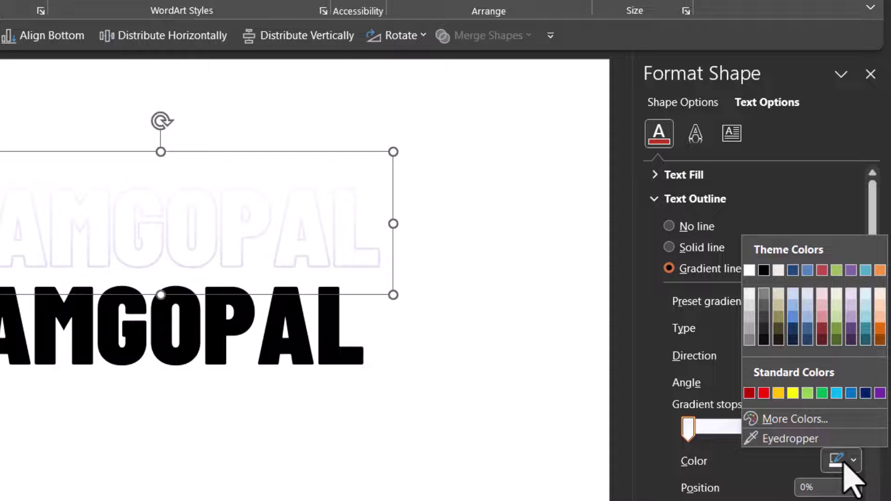
pyautogui.click(764, 271)
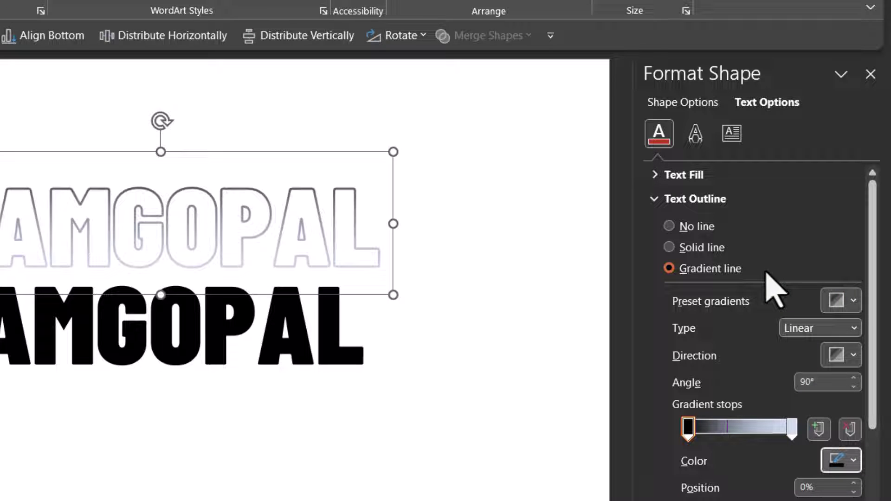
pyautogui.click(792, 428)
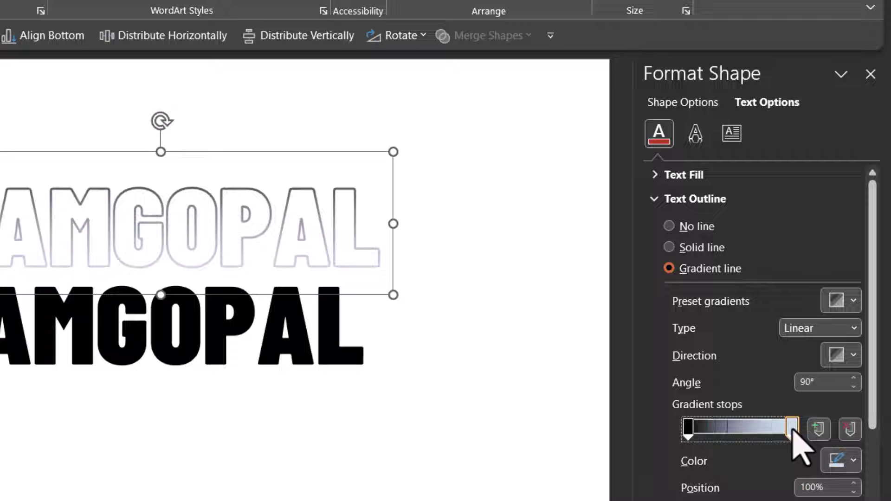
pyautogui.click(850, 462)
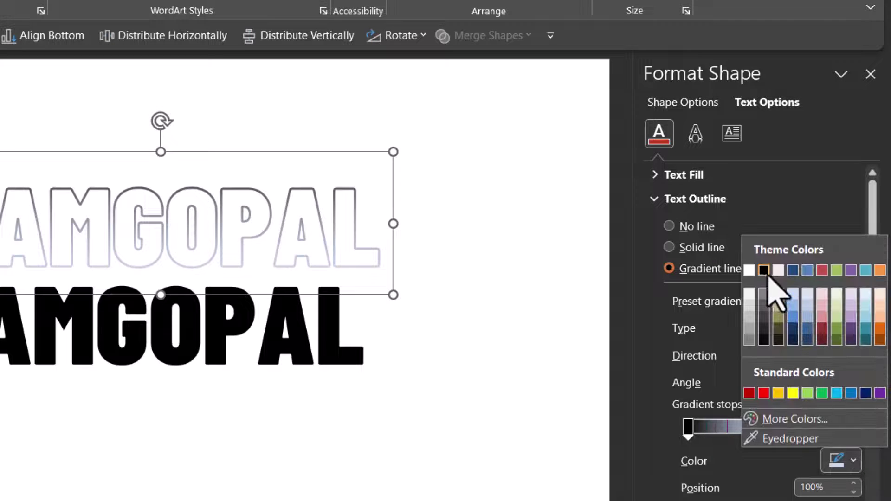
pyautogui.click(749, 270)
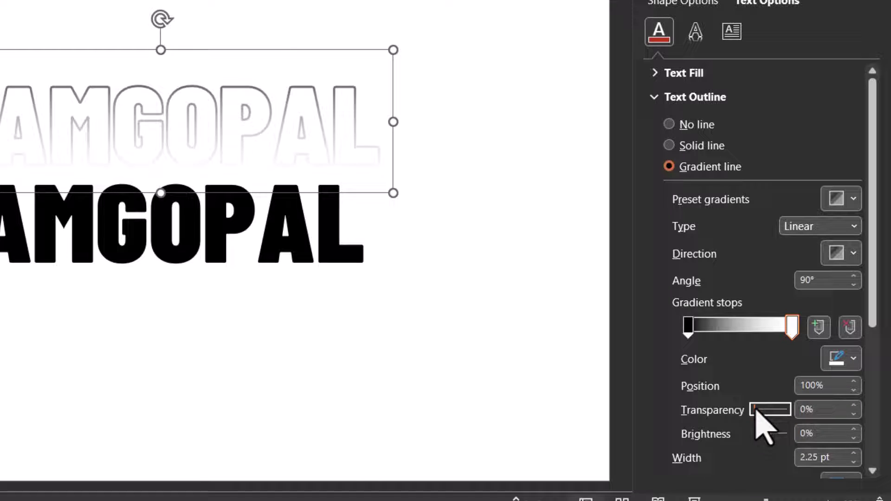
# Make the end stop fully transparent, add a black stop at ~29%, and move the transparent stop to ~82%.
pyautogui.moveTo(754, 410); pyautogui.dragTo(838, 411)
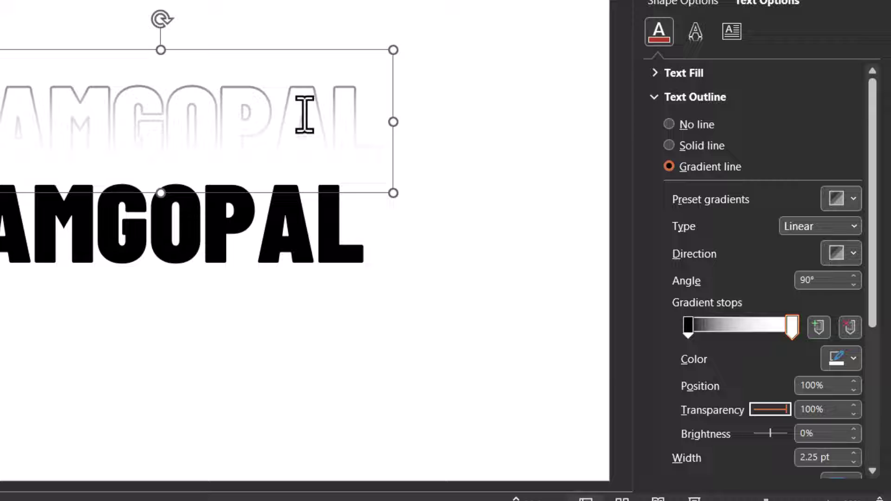
pyautogui.click(701, 325)
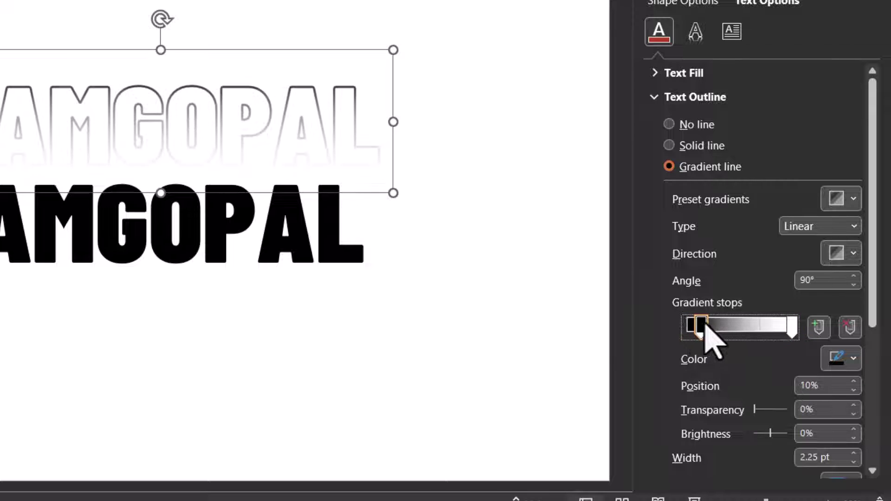
pyautogui.moveTo(706, 325); pyautogui.dragTo(727, 324)
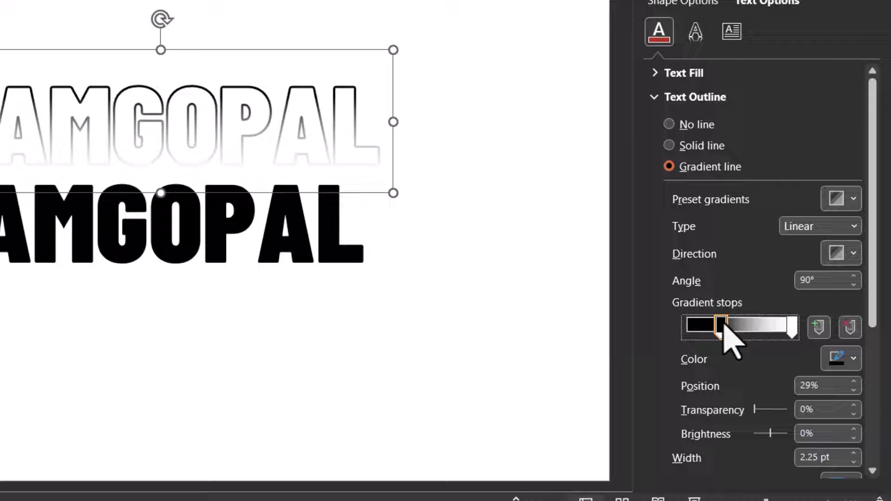
pyautogui.click(795, 326)
pyautogui.moveTo(795, 327); pyautogui.dragTo(774, 326)
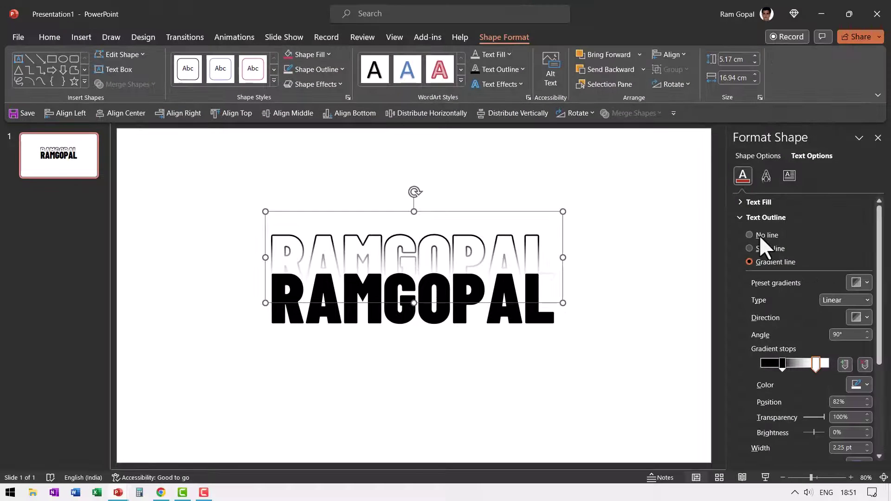
# Give the copy a solid outline and duplicate it three times to stack outlined copies above.
pyautogui.click(758, 244)
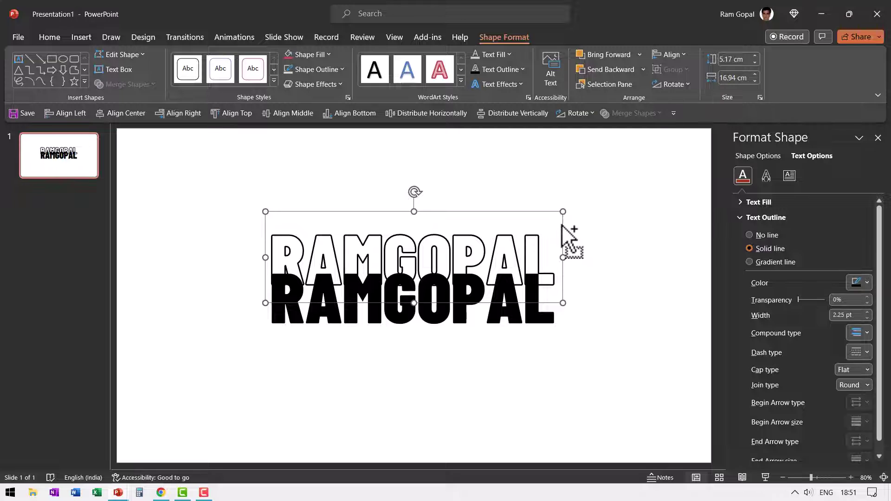
pyautogui.hotkey('ctrl', 'd')
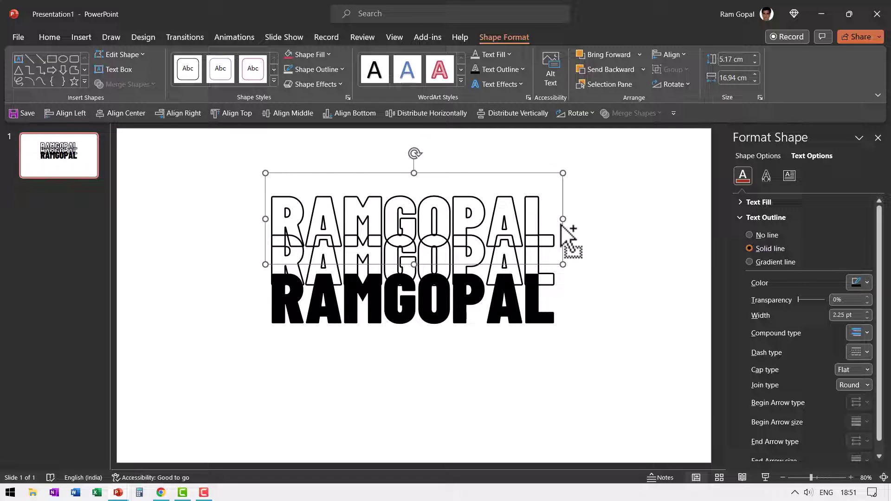
pyautogui.hotkey('ctrl', 'd')
pyautogui.hotkey('ctrl', 'd')
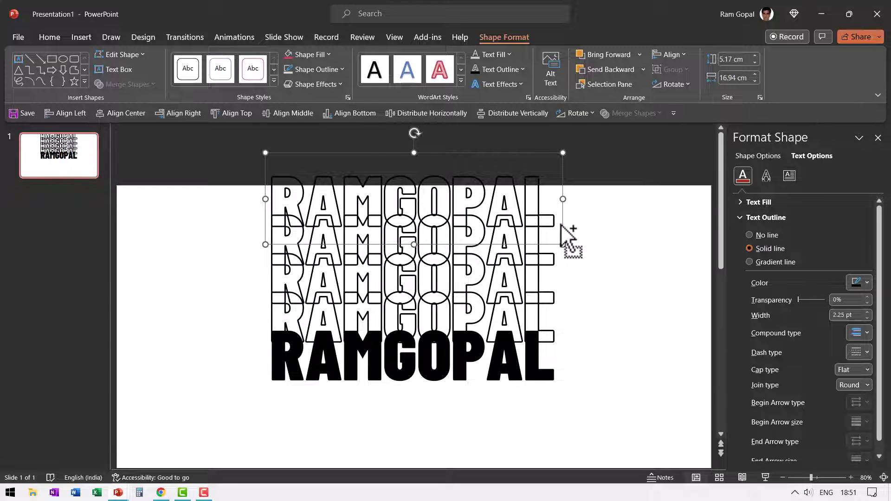
pyautogui.hotkey('ctrl', 'd')
pyautogui.hotkey('ctrl', 'd')
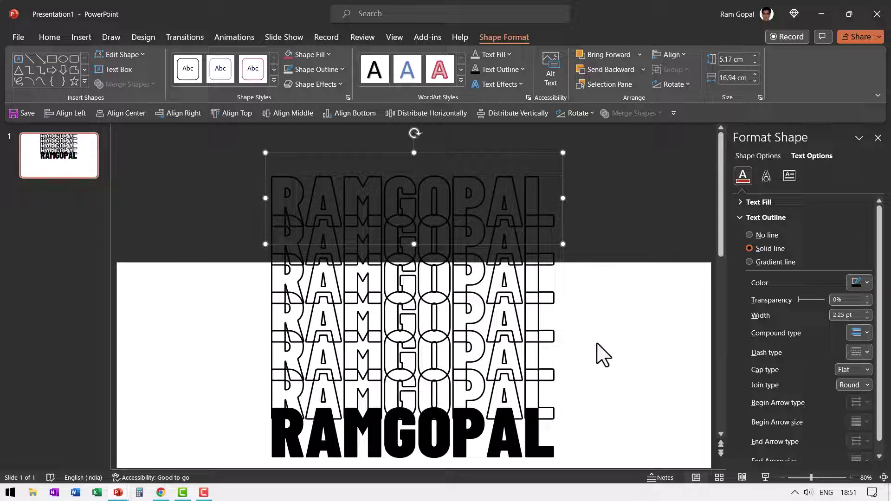
# Move three outlined copies below the bold name and distribute all text boxes vertically.
pyautogui.keyDown('shift'); pyautogui.click(538, 255); pyautogui.keyUp('shift')
pyautogui.keyDown('shift'); pyautogui.click(554, 281); pyautogui.keyUp('shift')
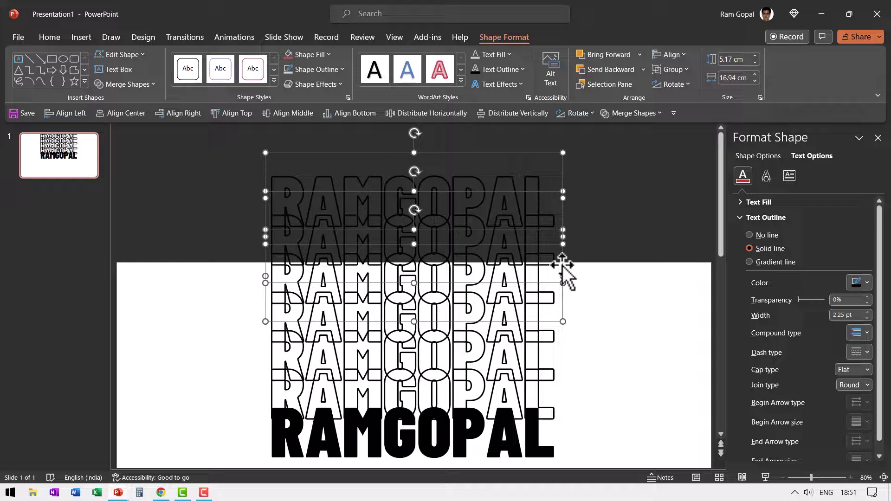
pyautogui.moveTo(563, 269); pyautogui.dragTo(587, 455)
pyautogui.click(208, 155)
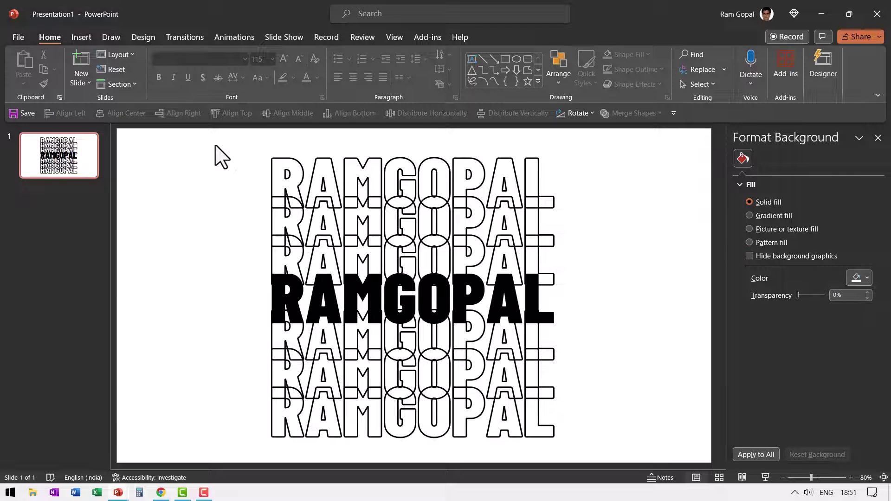
pyautogui.hotkey('ctrl', 'a')
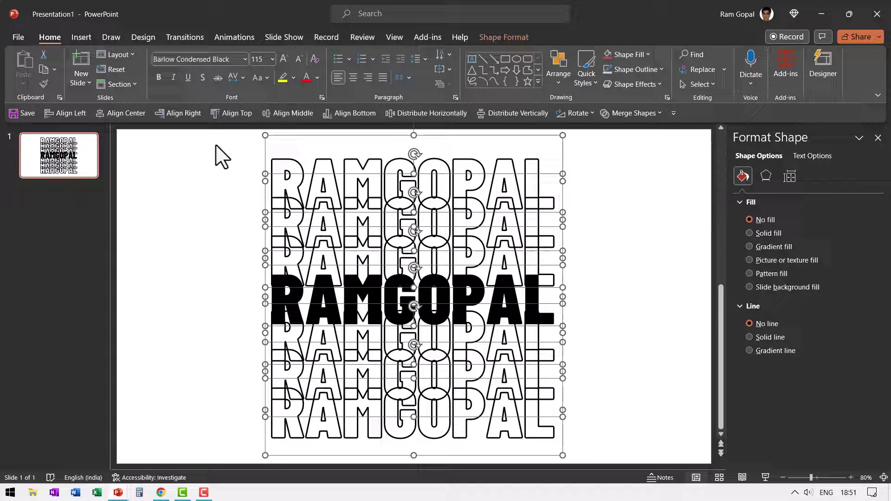
pyautogui.click(487, 113)
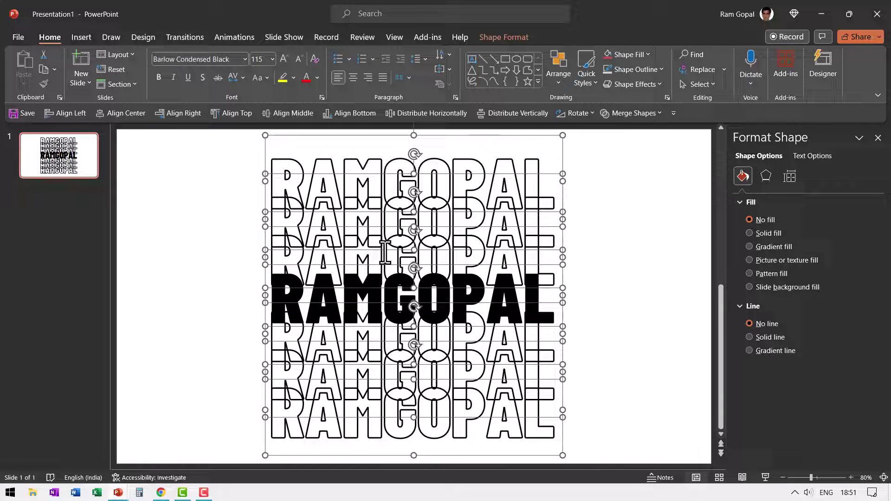
pyautogui.click(636, 281)
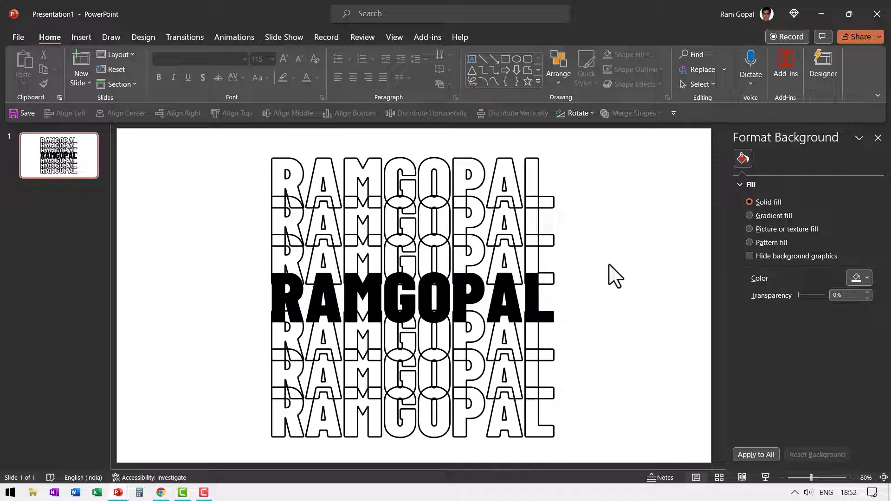
# Duplicate slide 1, collapse the copy's text boxes with Align Middle, and move it first.
pyautogui.rightClick(77, 154)
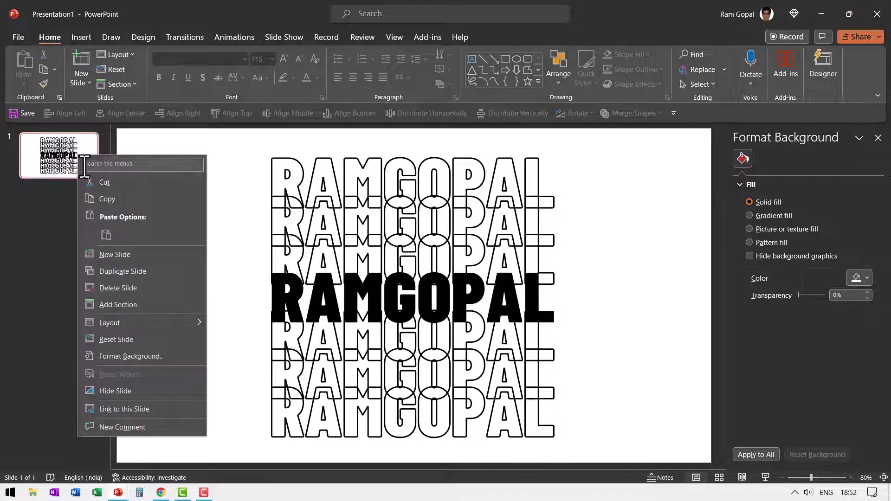
pyautogui.click(129, 271)
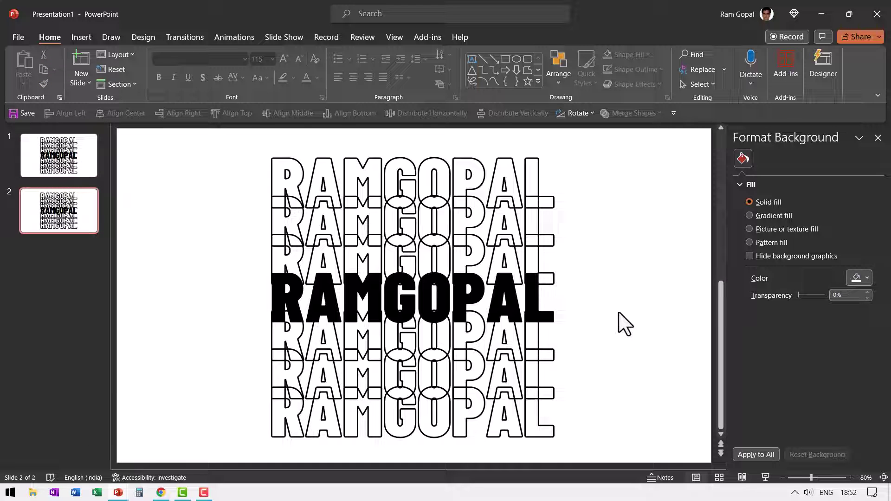
pyautogui.hotkey('ctrl', 'a')
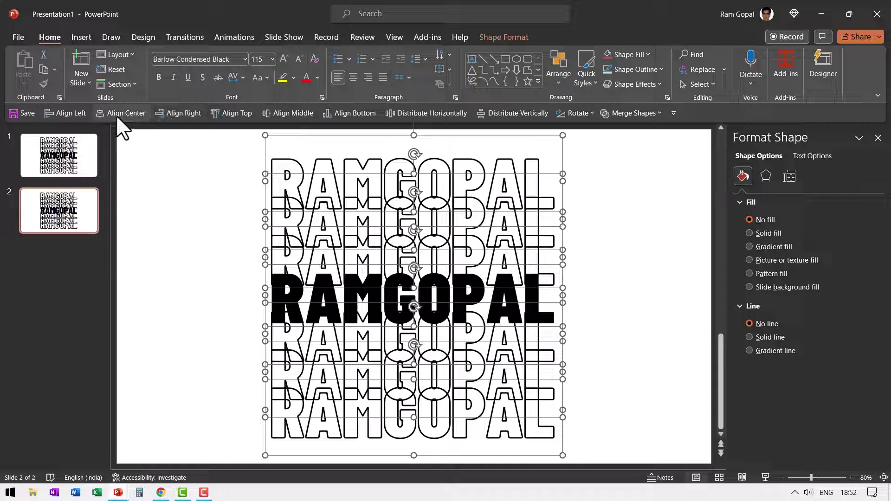
pyautogui.click(294, 113)
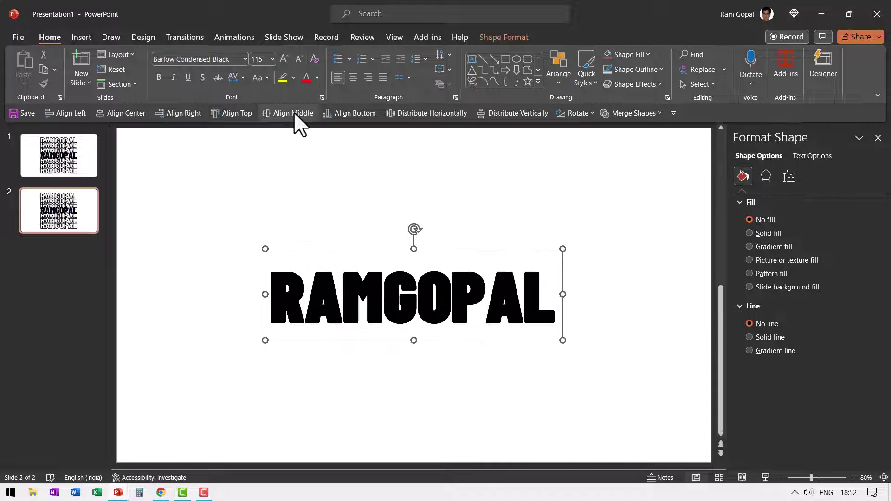
pyautogui.click(620, 292)
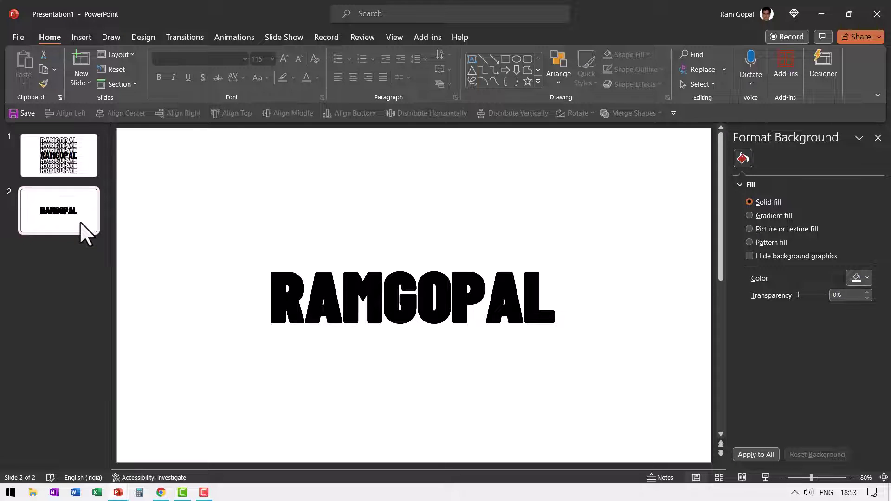
pyautogui.moveTo(79, 222); pyautogui.dragTo(80, 155)
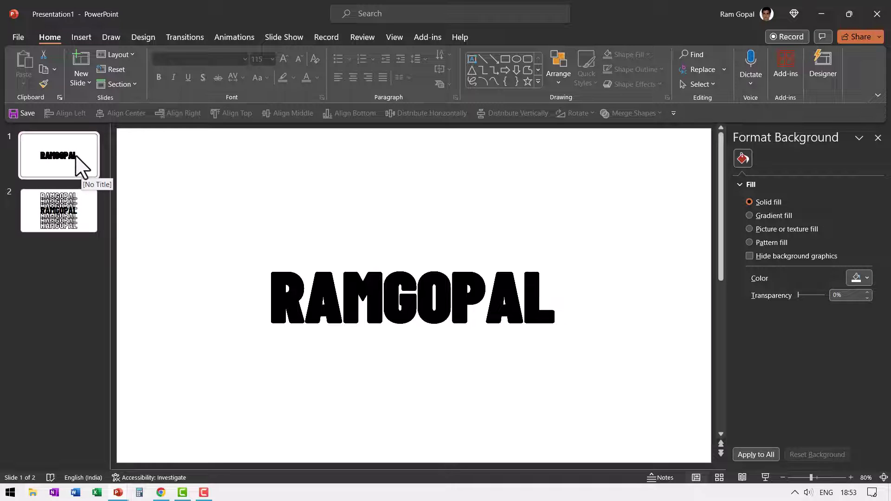
# Duplicate the single-word slide, move the copy to the end, and select slides 2 and 3.
pyautogui.click(46, 216)
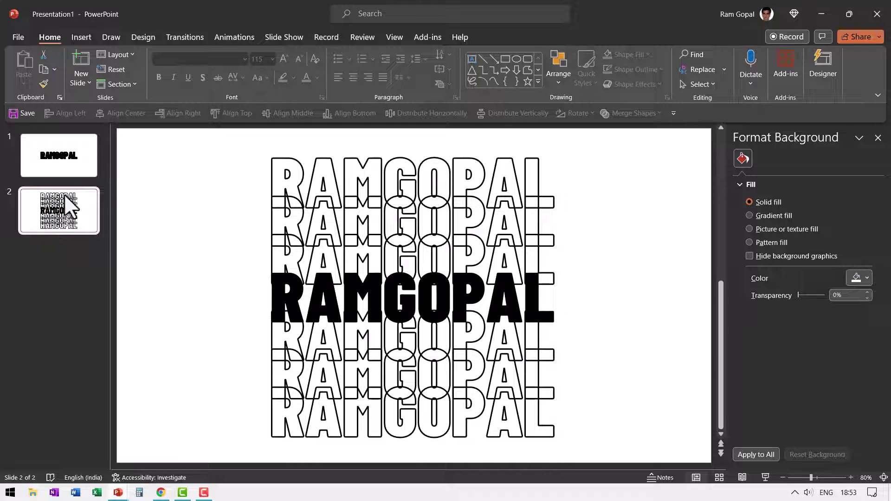
pyautogui.rightClick(83, 153)
pyautogui.click(141, 284)
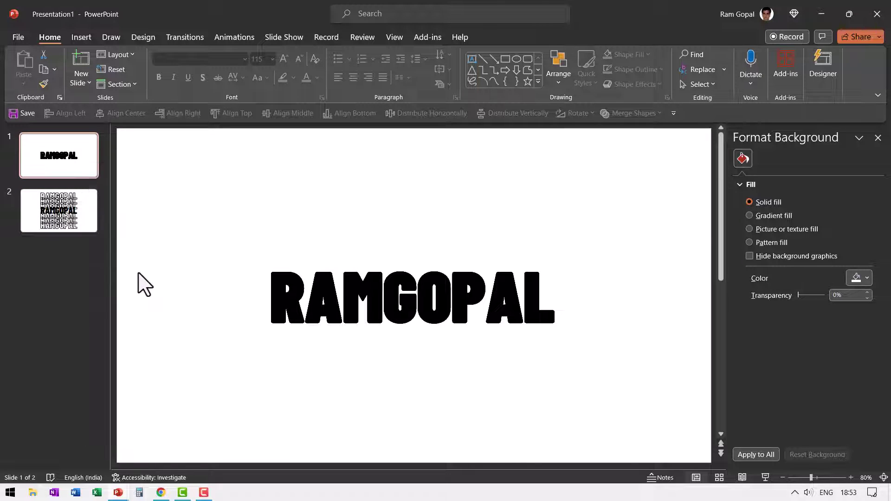
pyautogui.moveTo(80, 189); pyautogui.dragTo(88, 344)
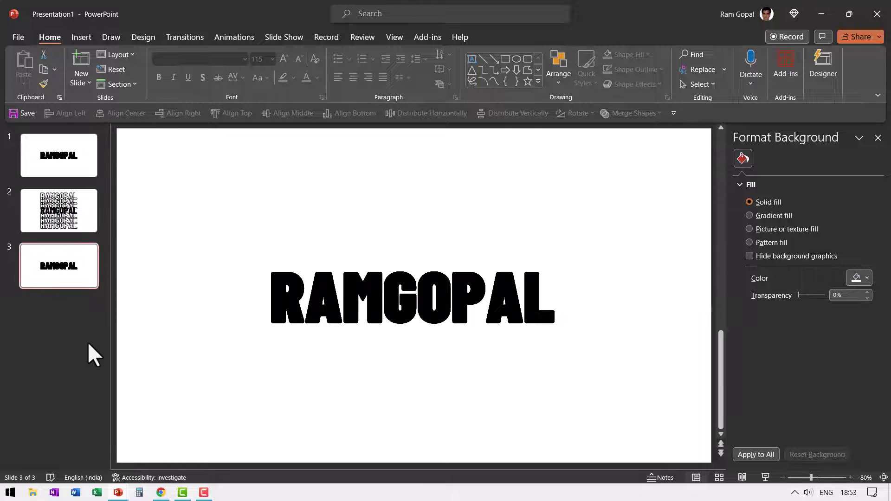
pyautogui.click(59, 200)
pyautogui.keyDown('ctrl'); pyautogui.click(86, 279); pyautogui.keyUp('ctrl')
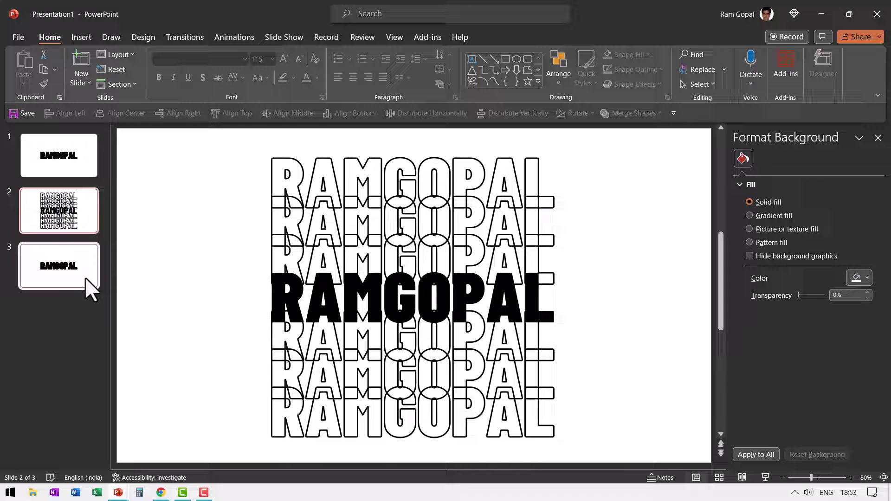
# Apply the Morph transition to slides 2 and 3, then review slides 1 and 2.
pyautogui.click(188, 37)
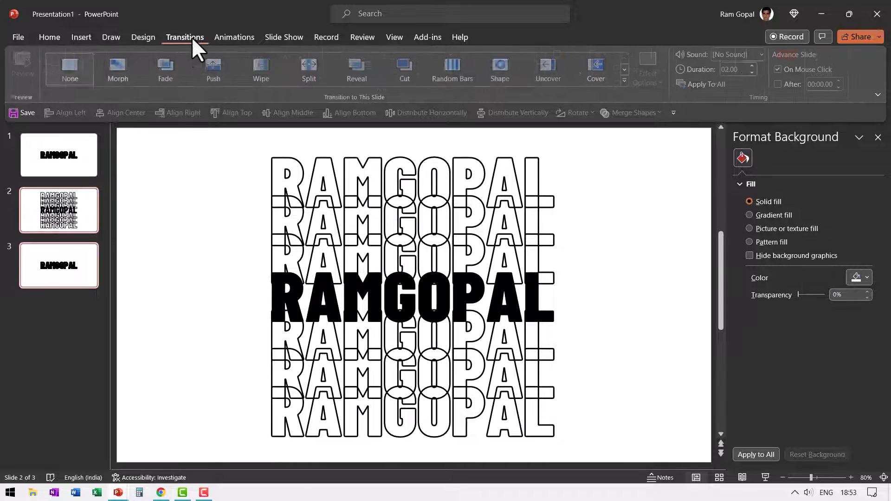
pyautogui.click(120, 69)
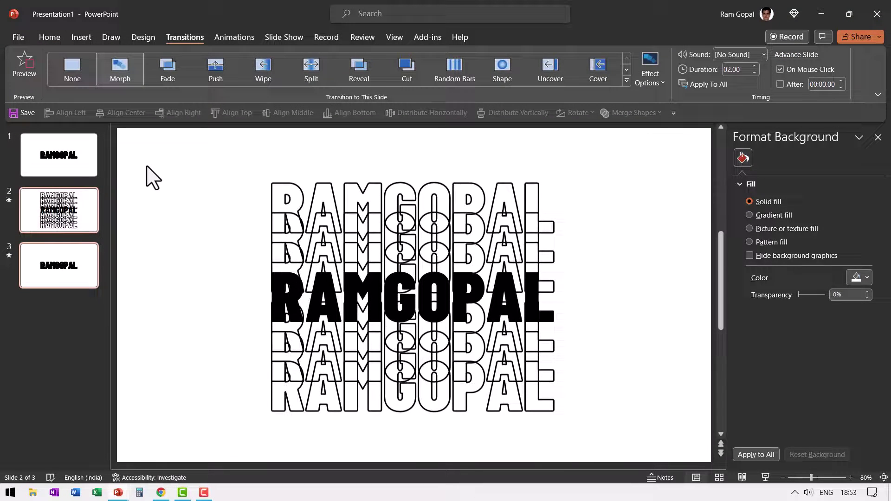
pyautogui.click(64, 165)
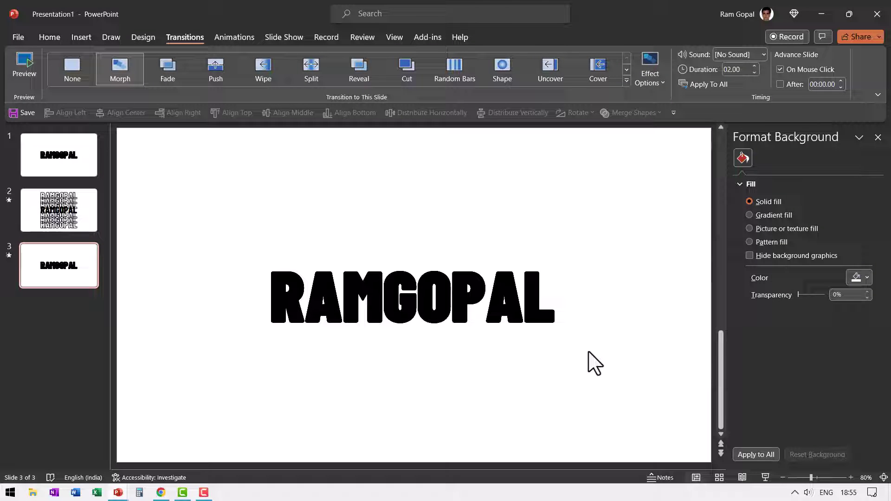
pyautogui.click(49, 205)
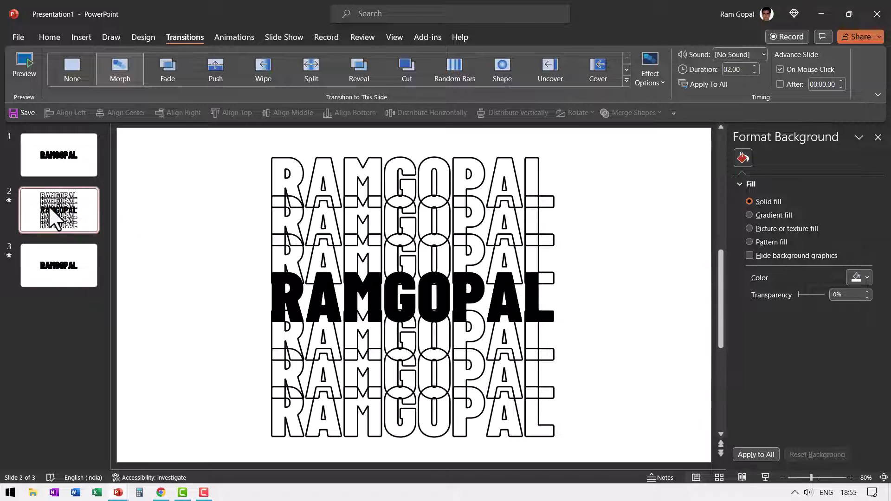
# Enable Advance Slide After so slide 2 advances automatically after 00:00.00.
pyautogui.click(780, 84)
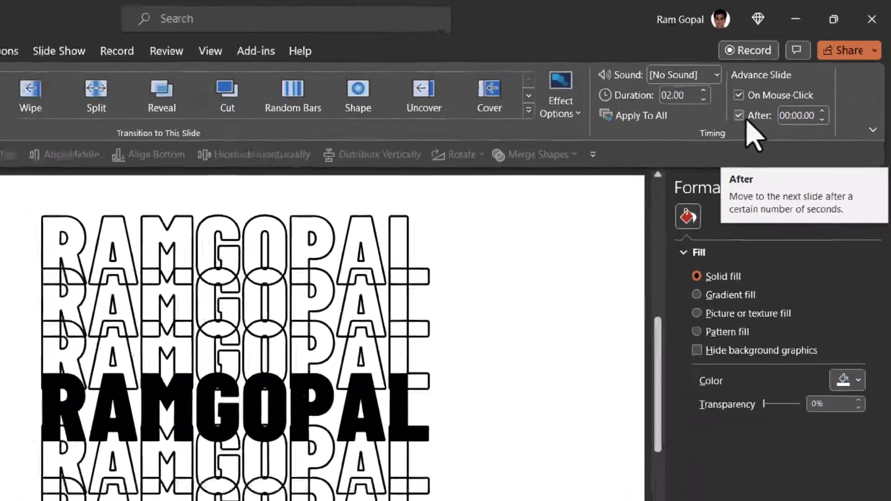
pyautogui.scroll(-1, 312, 316)
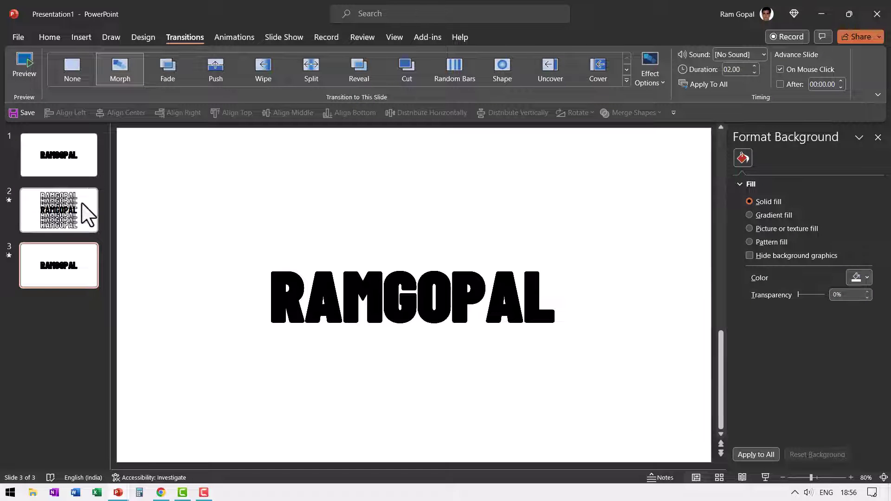
# Duplicate the first slide and move the copy to the end of the deck as slide 4.
pyautogui.rightClick(79, 179)
pyautogui.click(110, 284)
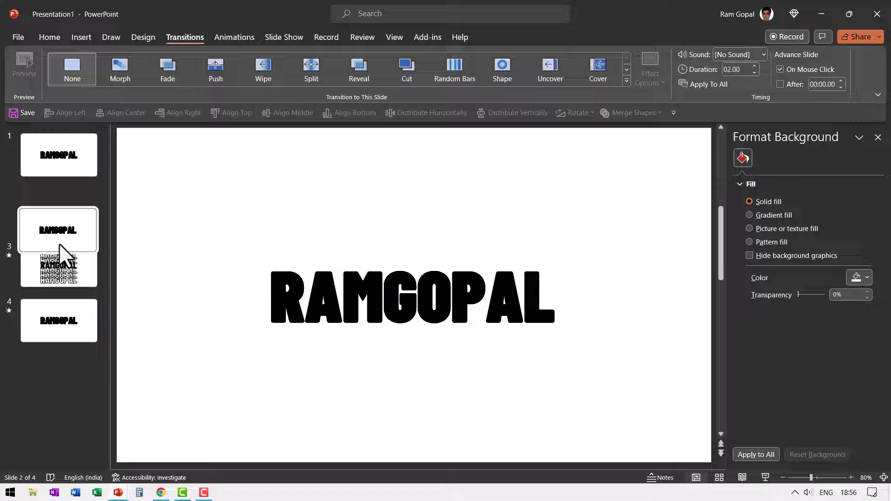
pyautogui.moveTo(65, 257); pyautogui.dragTo(57, 312)
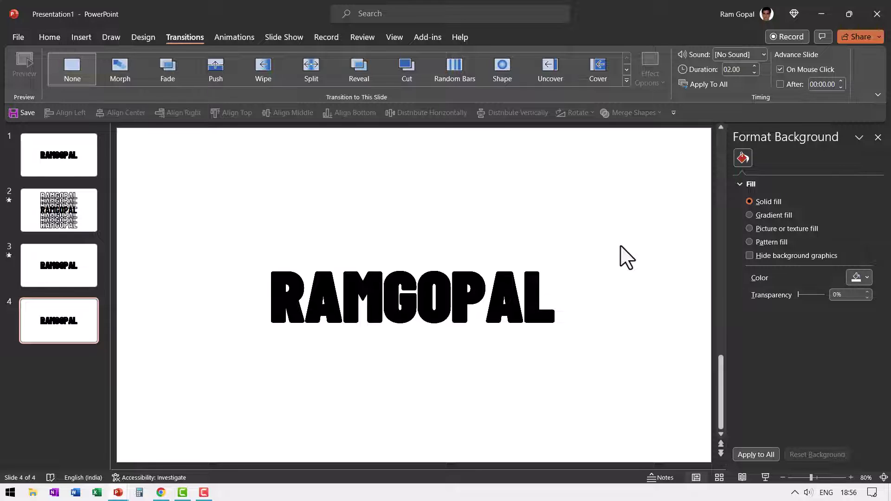
pyautogui.click(43, 39)
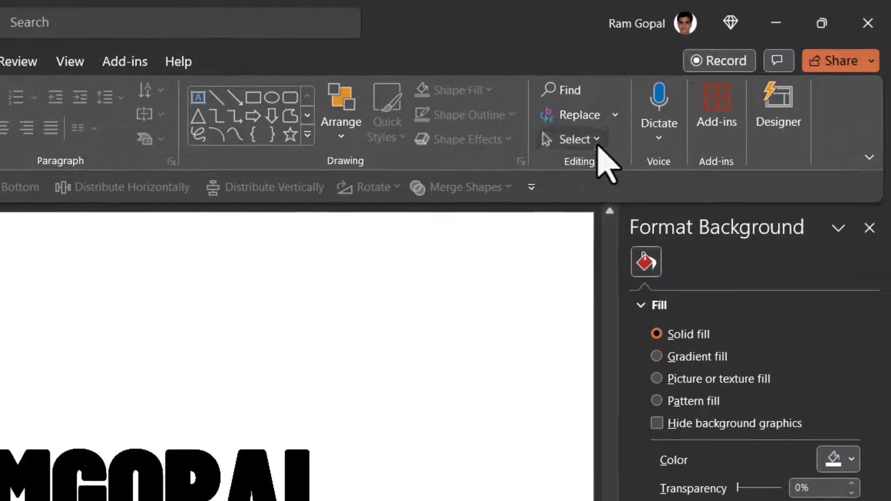
# Open the Selection Pane, then identify and hide TextBox 9.
pyautogui.click(699, 84)
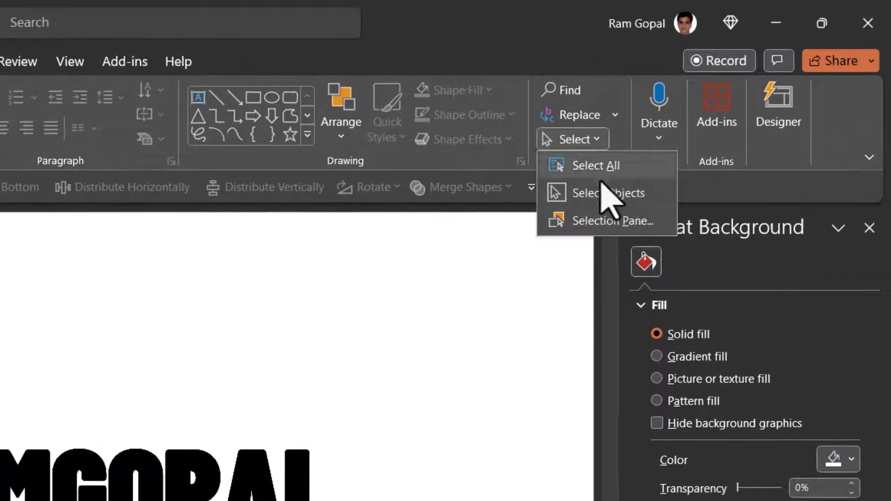
pyautogui.click(604, 222)
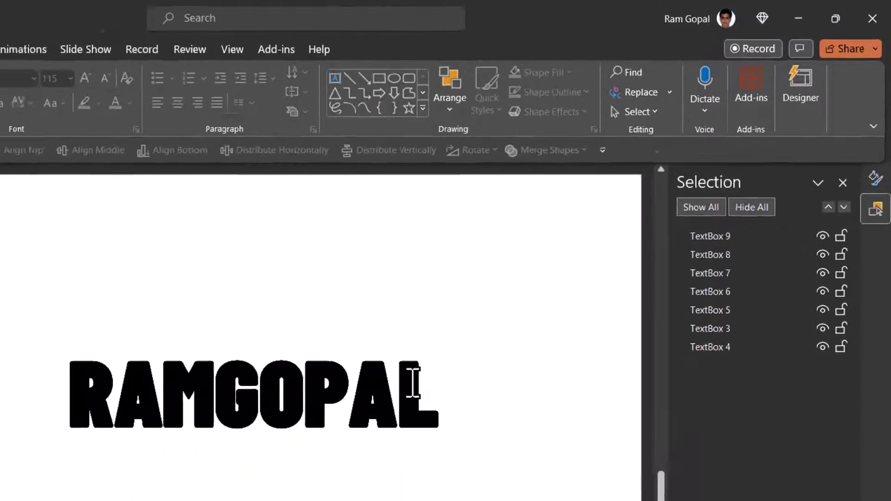
pyautogui.click(343, 471)
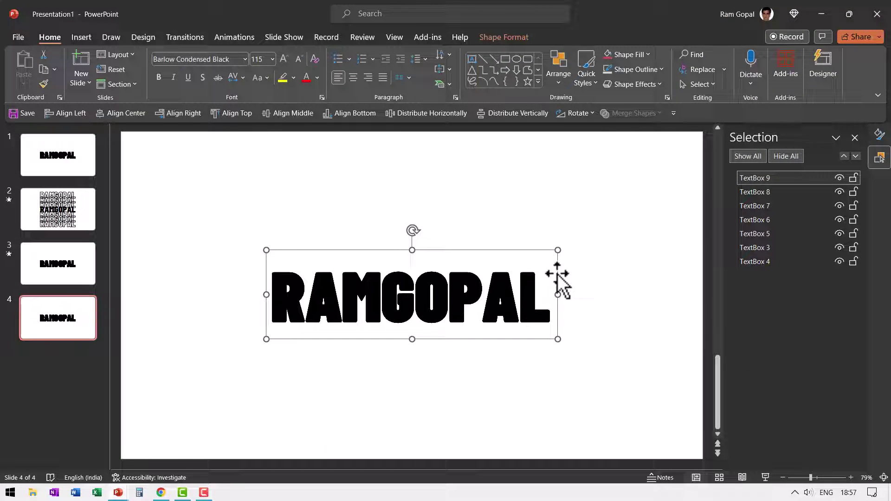
pyautogui.moveTo(559, 280); pyautogui.dragTo(557, 212)
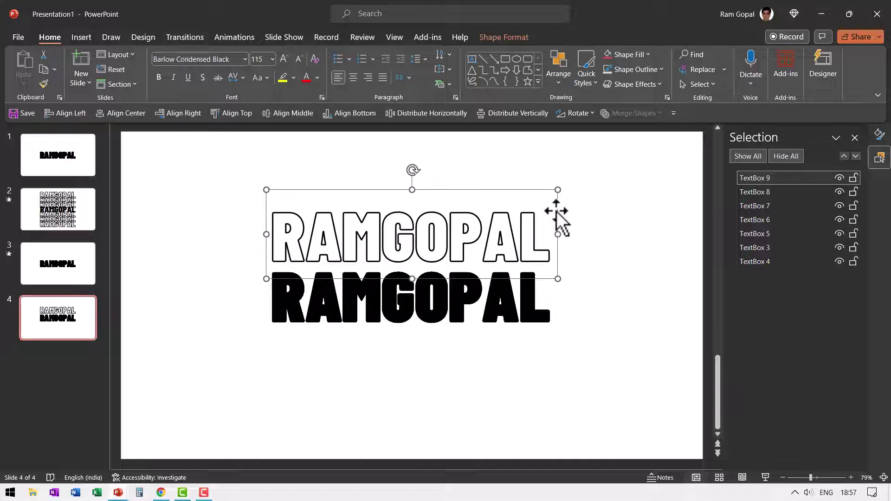
pyautogui.hotkey('ctrl', 'z')
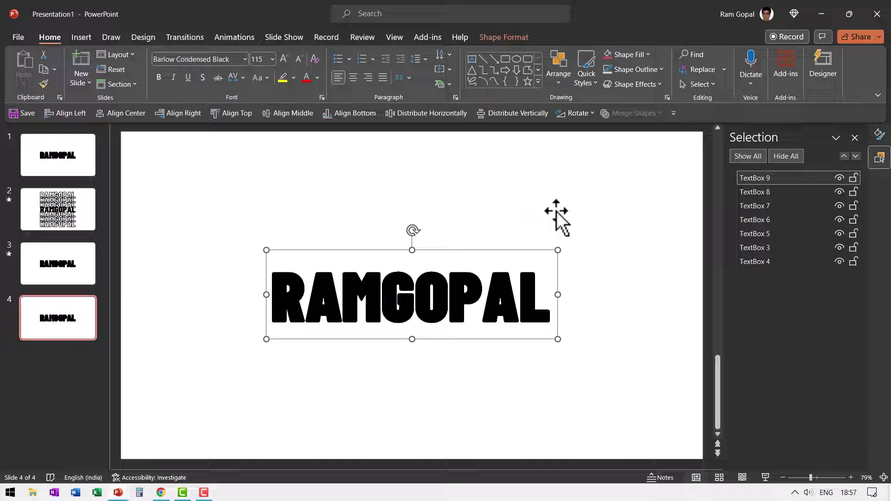
pyautogui.click(841, 178)
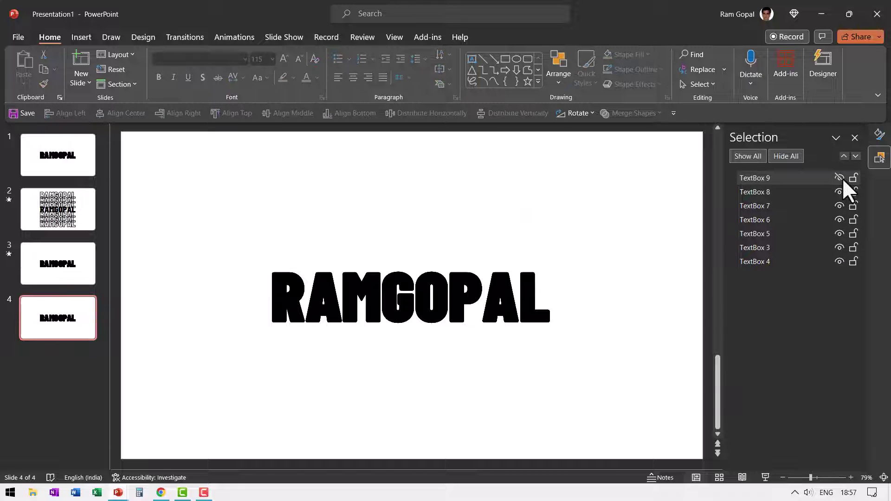
# Identify and hide the outlined copies TextBox 8 and TextBox 7.
pyautogui.click(561, 290)
pyautogui.moveTo(559, 289); pyautogui.dragTo(559, 243)
pyautogui.hotkey('ctrl', 'z')
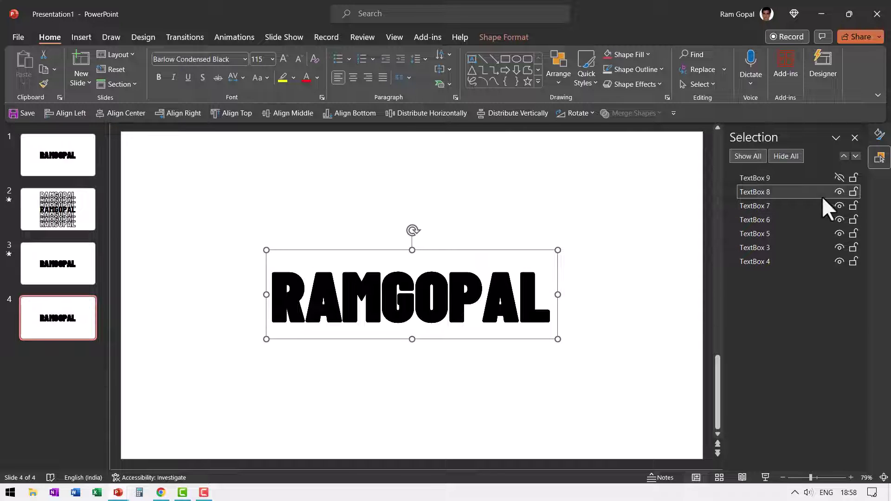
pyautogui.click(838, 191)
pyautogui.moveTo(553, 299); pyautogui.dragTo(555, 264)
pyautogui.hotkey('ctrl', 'z')
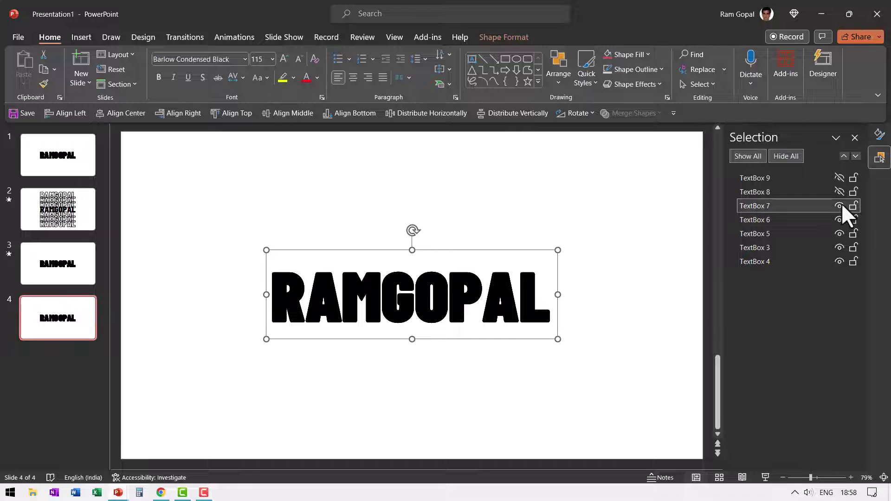
pyautogui.click(841, 204)
# Hide TextBox 6, then nudge TextBox 5 and the filled TextBox 3 to identify them.
pyautogui.moveTo(554, 279); pyautogui.dragTo(545, 254)
pyautogui.hotkey('ctrl', 'z')
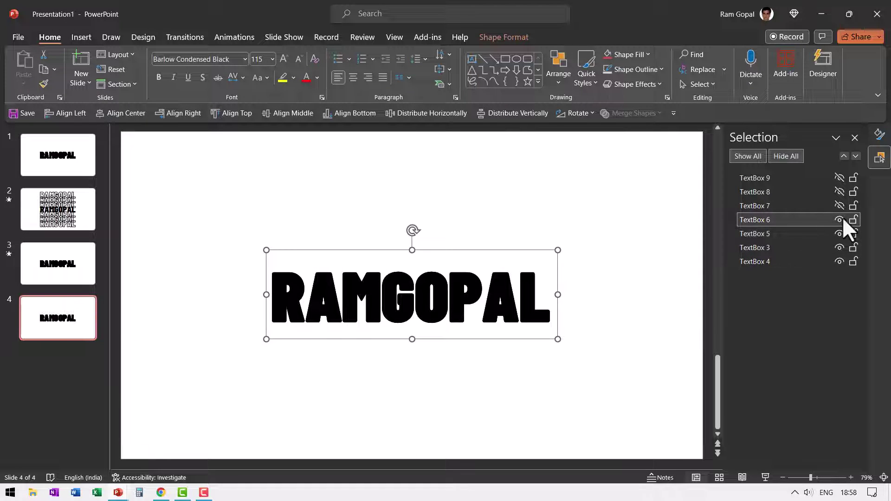
pyautogui.click(841, 218)
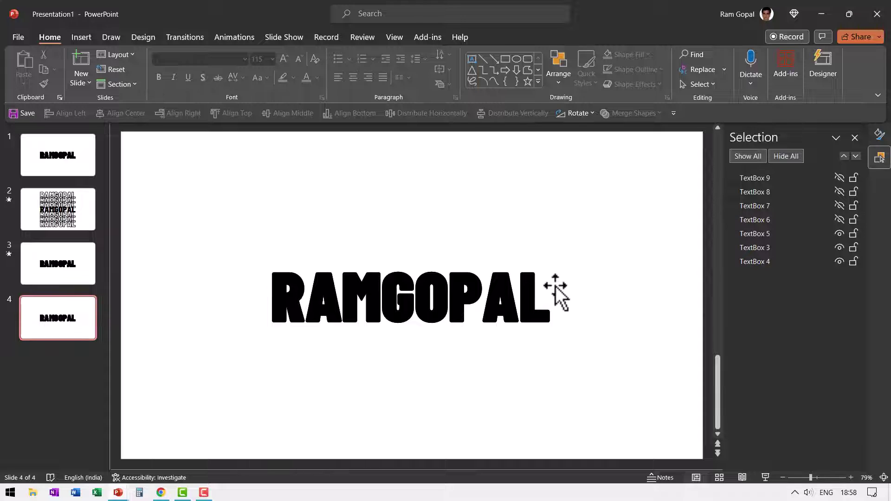
pyautogui.moveTo(559, 293); pyautogui.dragTo(555, 257)
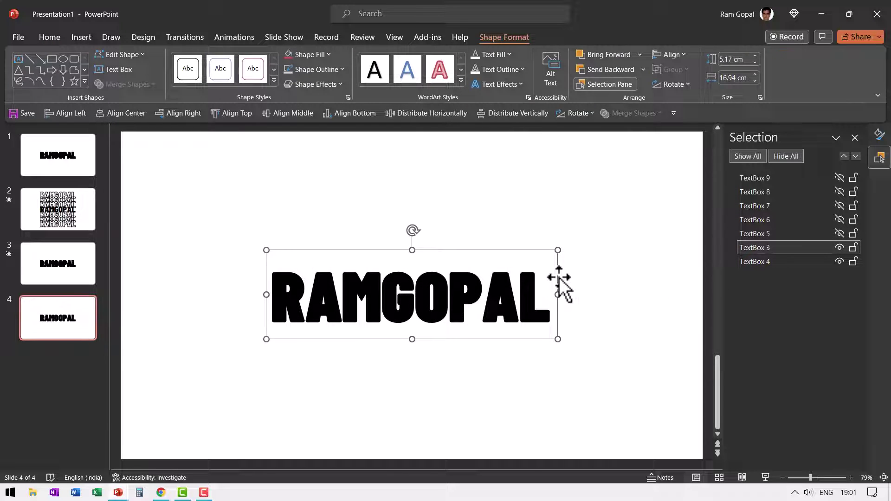
pyautogui.moveTo(555, 275); pyautogui.dragTo(558, 235)
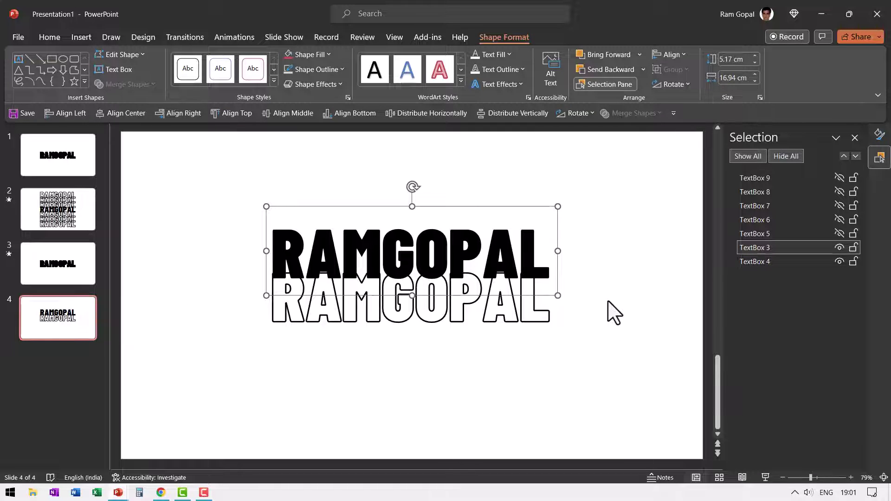
# Fill the RAMGOPAL text white, unhide all text boxes and give them all white outlines.
pyautogui.hotkey('ctrl', 'z')
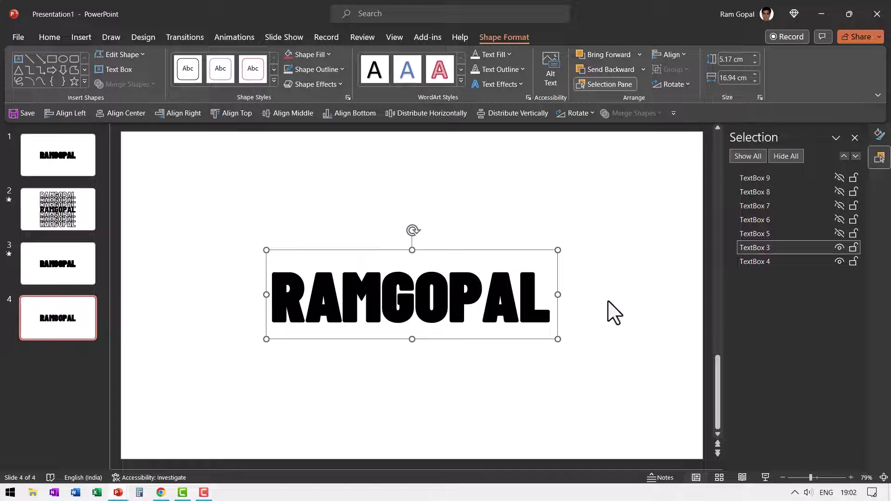
pyautogui.click(511, 54)
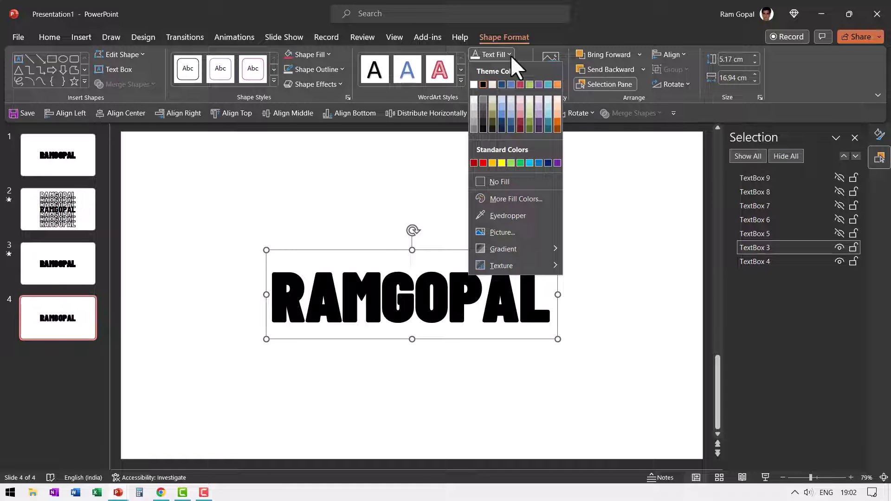
pyautogui.click(475, 85)
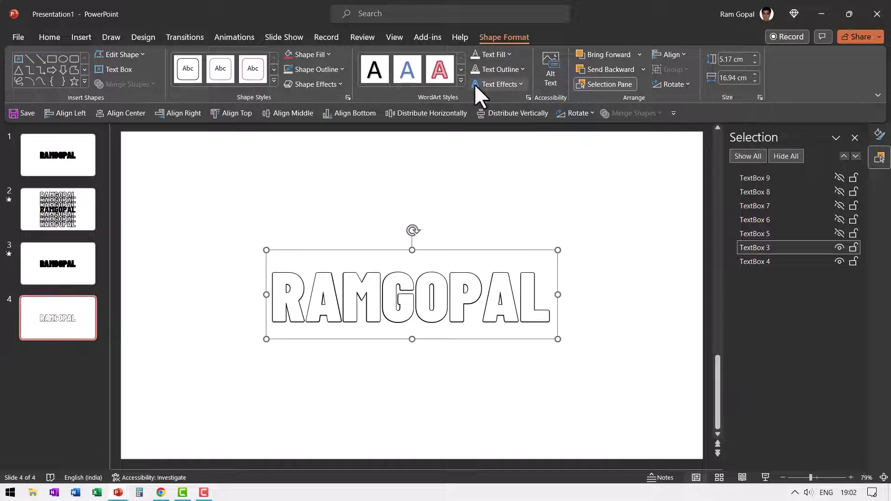
pyautogui.click(757, 159)
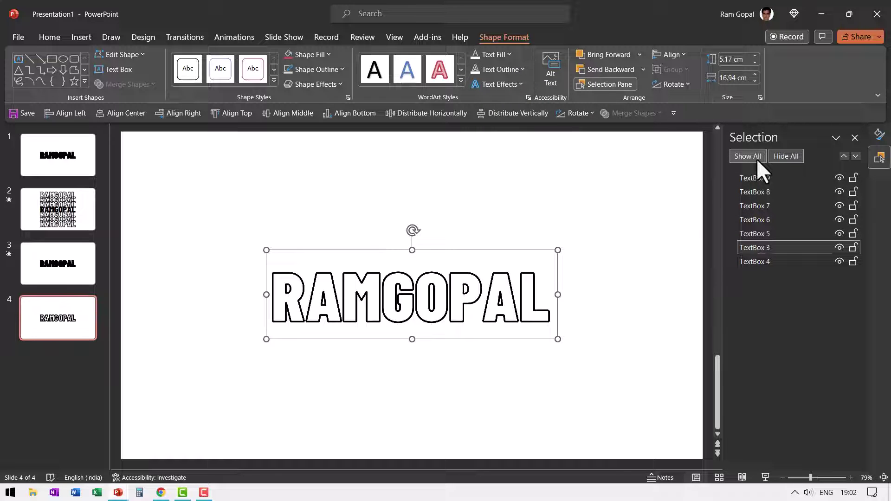
pyautogui.click(756, 178)
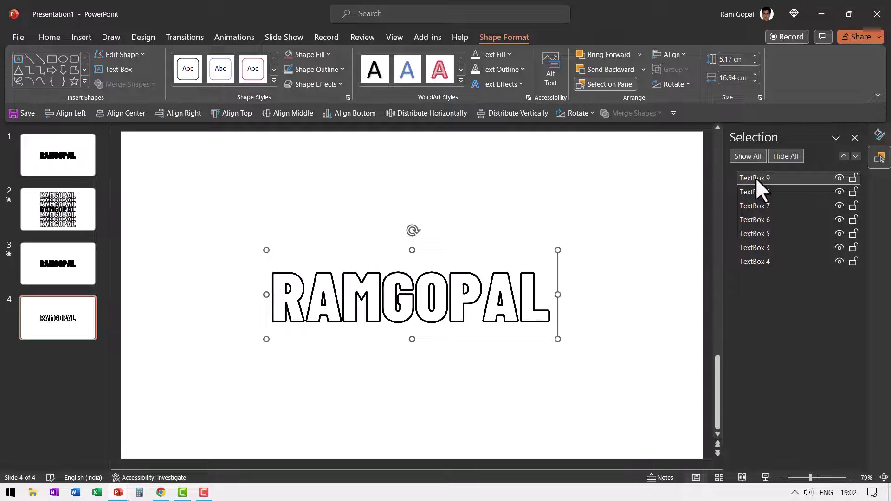
pyautogui.hotkey('ctrl', 'a')
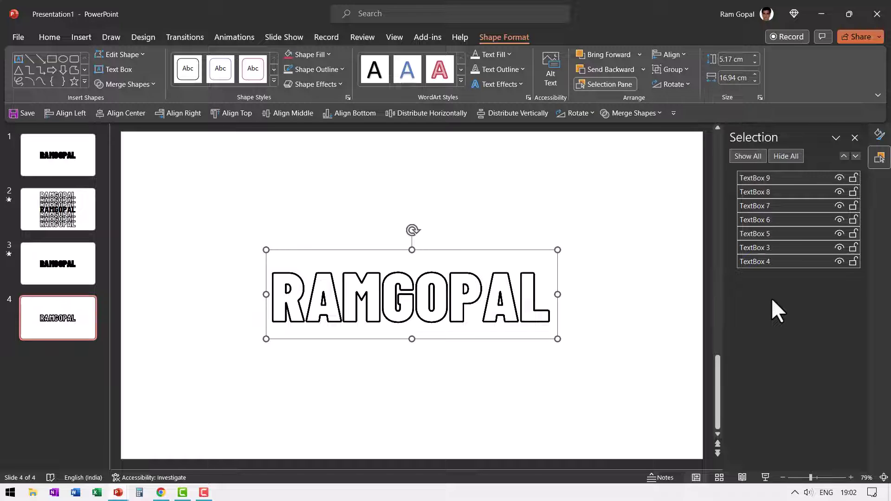
pyautogui.click(500, 66)
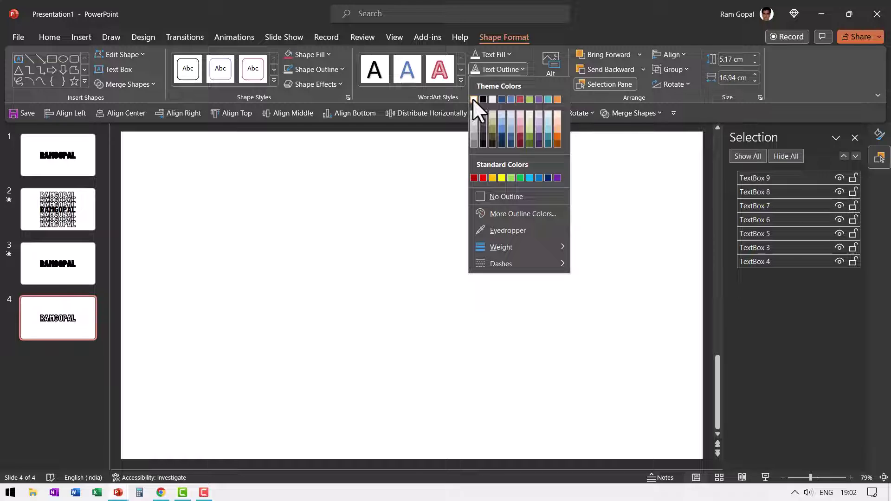
pyautogui.click(473, 99)
# Set slide 4's background to solid black.
pyautogui.rightClick(629, 226)
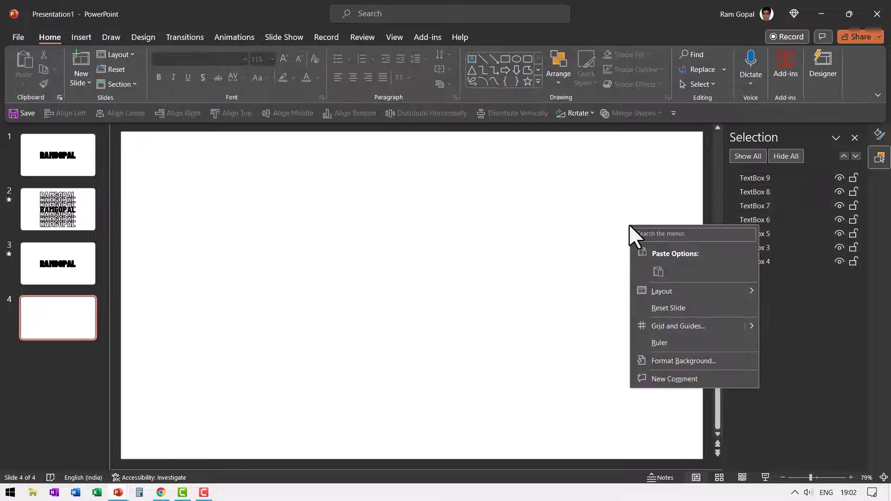
pyautogui.click(674, 361)
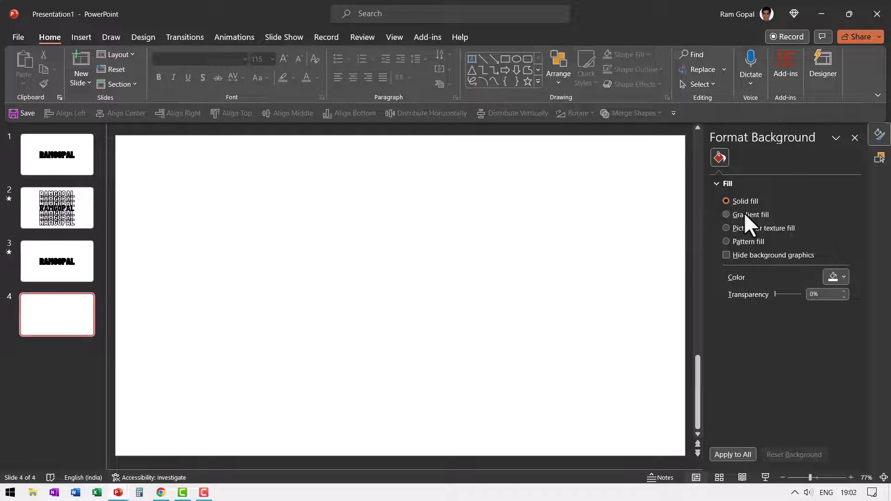
pyautogui.click(841, 278)
pyautogui.click(810, 318)
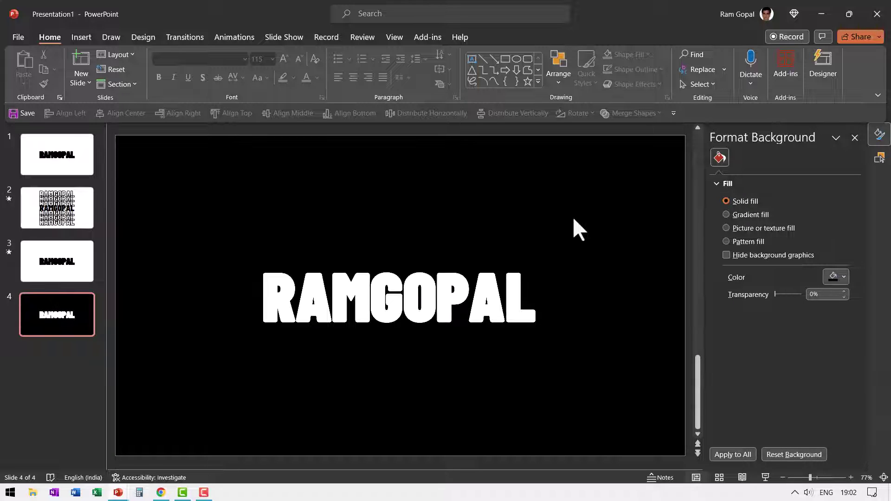
# Copy slide 2 and paste it after slide 4 as the new slide 5.
pyautogui.click(82, 210)
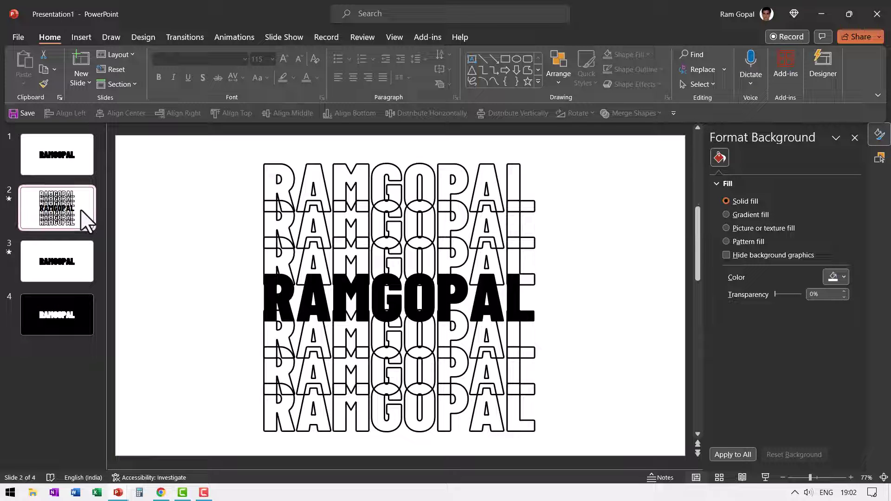
pyautogui.rightClick(82, 216)
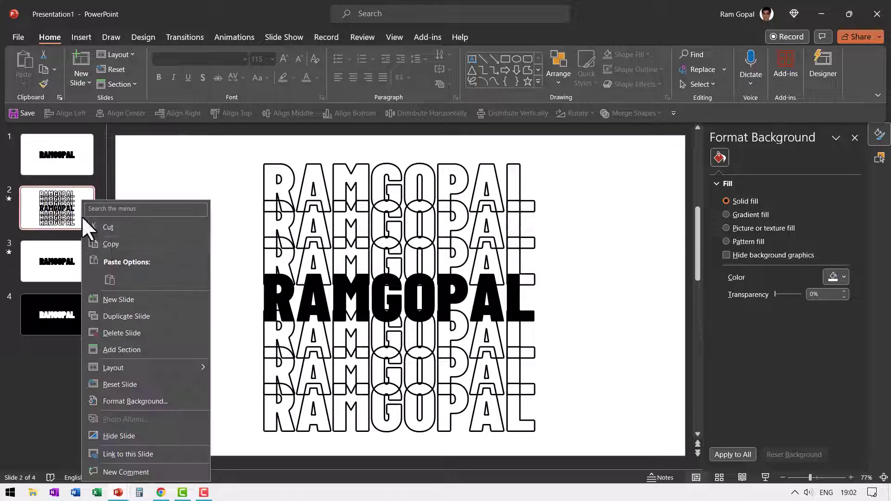
pyautogui.click(113, 241)
pyautogui.rightClick(68, 354)
pyautogui.click(102, 403)
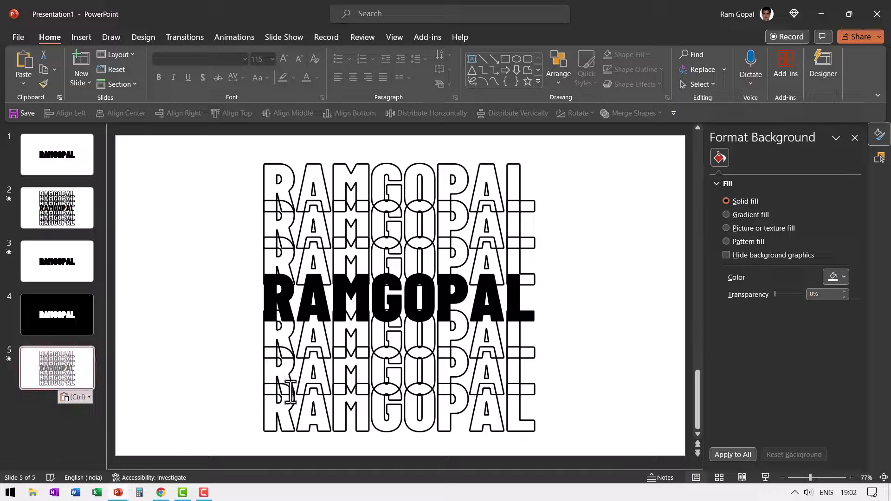
# Make the middle RAMGOPAL text white-filled and all text outlines white.
pyautogui.moveTo(641, 356); pyautogui.dragTo(109, 229)
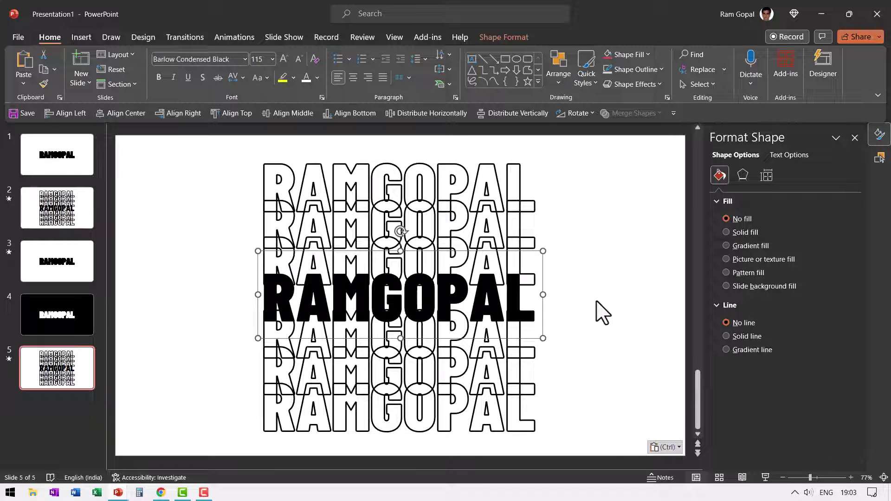
pyautogui.click(503, 39)
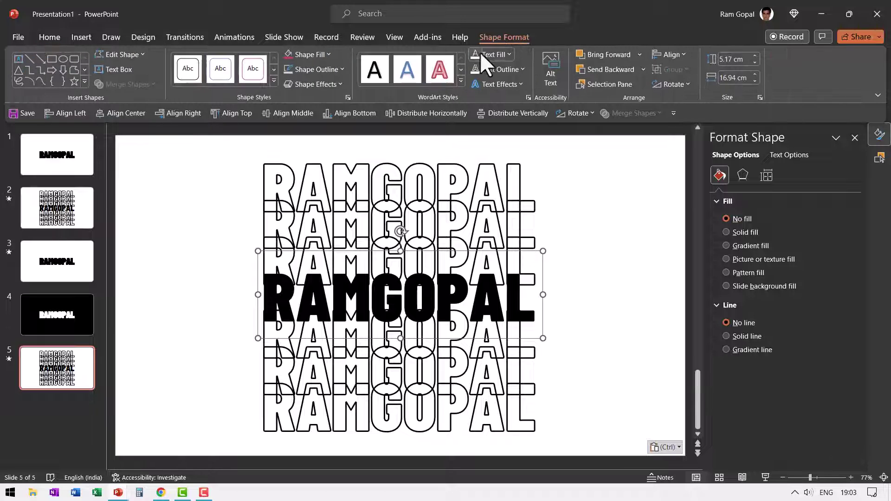
pyautogui.click(496, 54)
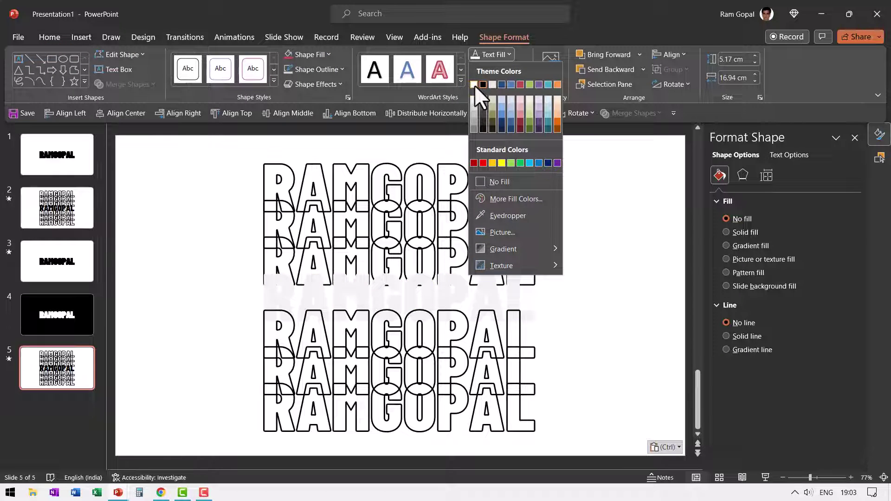
pyautogui.click(474, 85)
pyautogui.click(597, 255)
pyautogui.hotkey('ctrl', 'a')
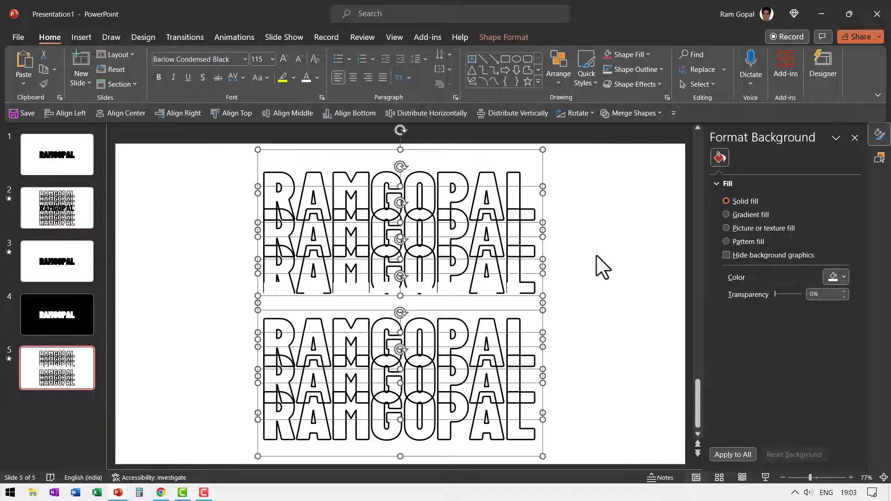
pyautogui.click(525, 40)
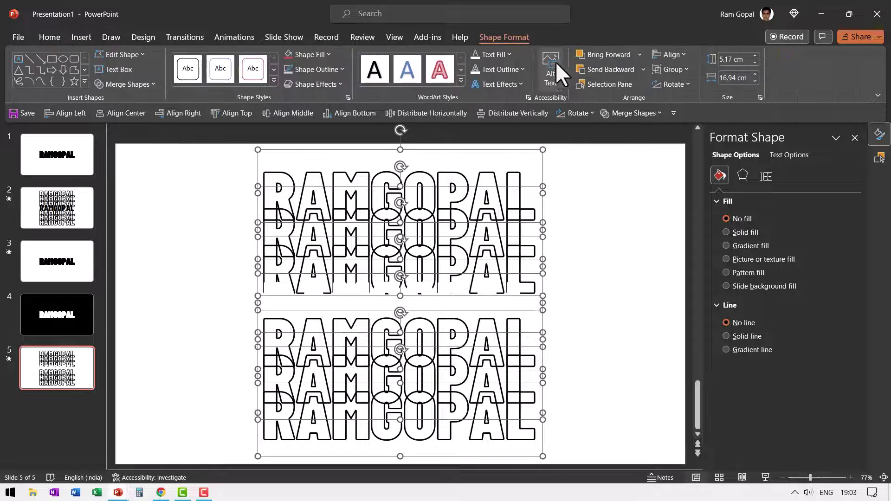
pyautogui.click(500, 69)
pyautogui.click(473, 101)
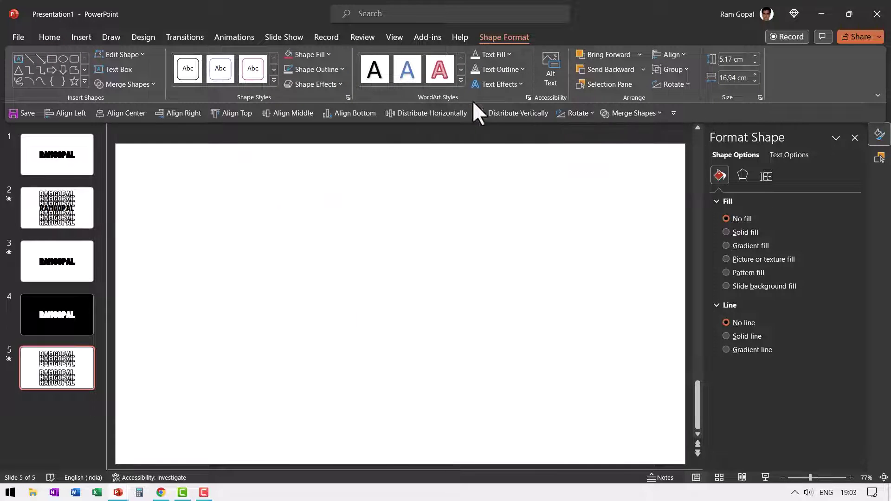
# Set slide 5's background to solid black.
pyautogui.rightClick(628, 208)
pyautogui.click(675, 346)
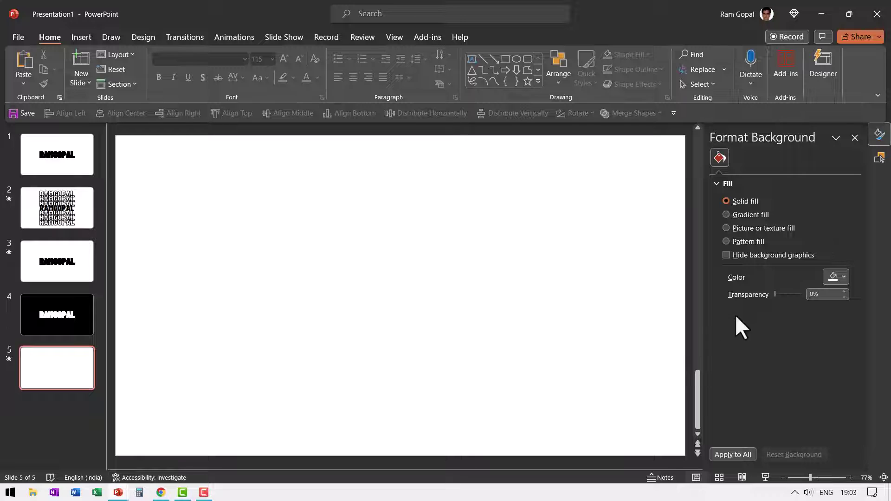
pyautogui.click(833, 279)
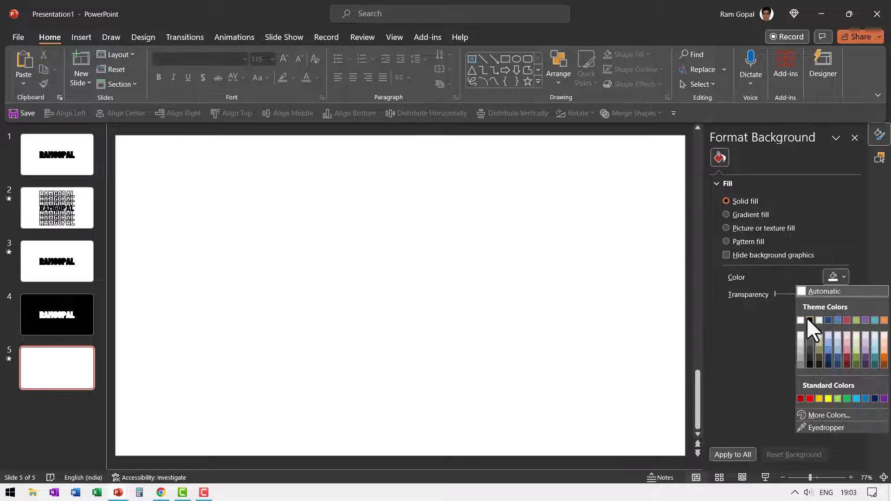
pyautogui.click(806, 317)
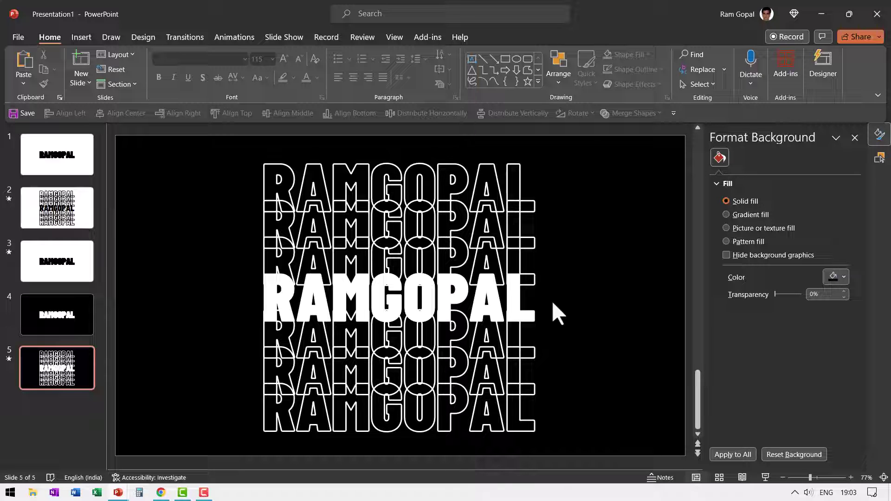
# Duplicate slide 5 as slide 6, aligning the top copy left and the bottom copy right.
pyautogui.rightClick(53, 370)
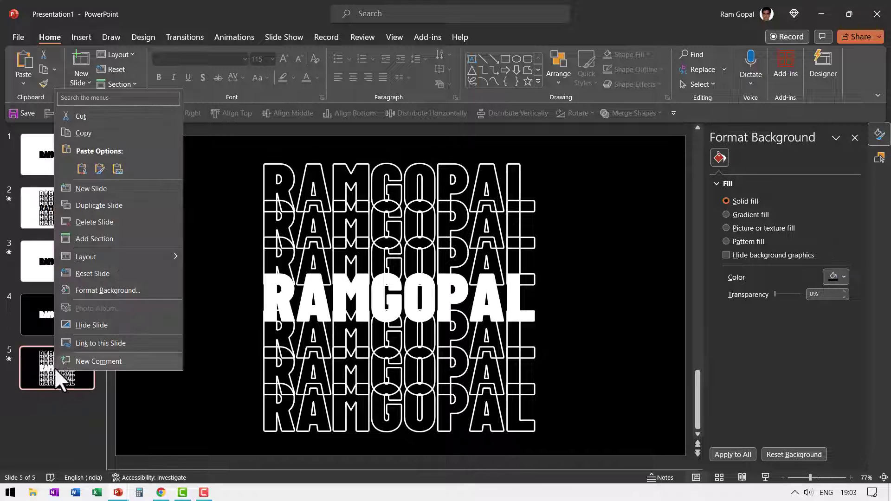
pyautogui.click(113, 207)
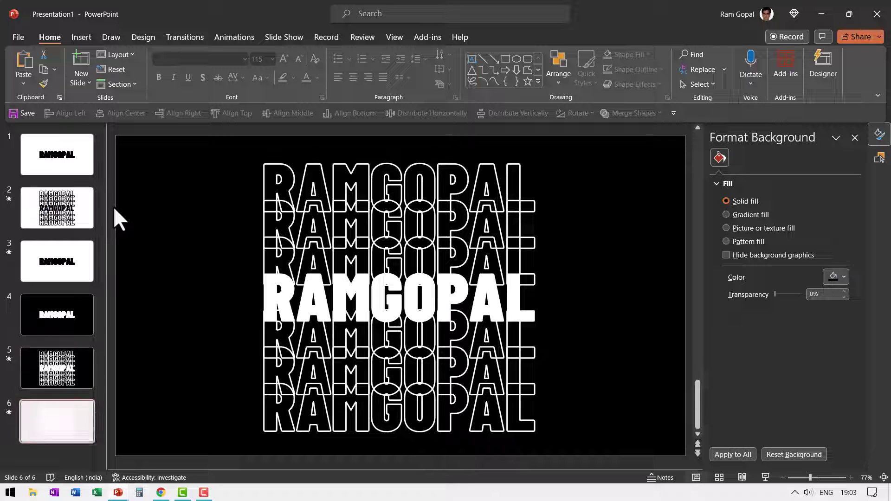
pyautogui.click(543, 182)
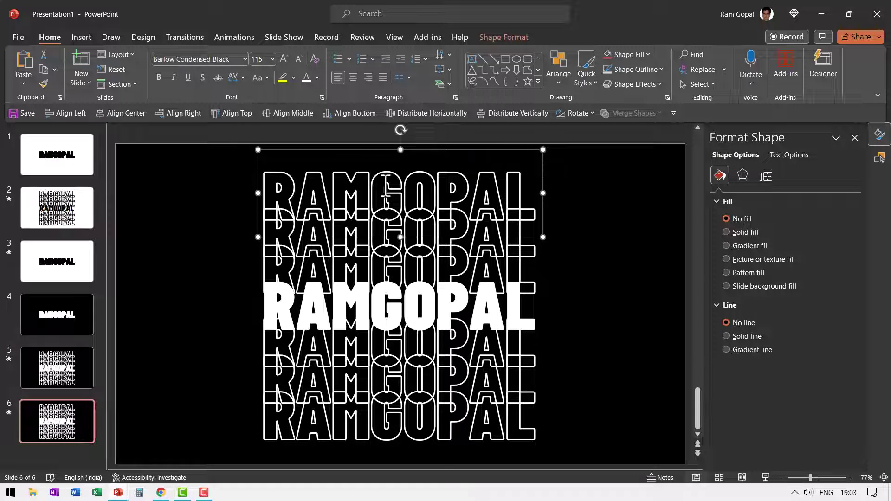
pyautogui.click(82, 113)
pyautogui.click(541, 413)
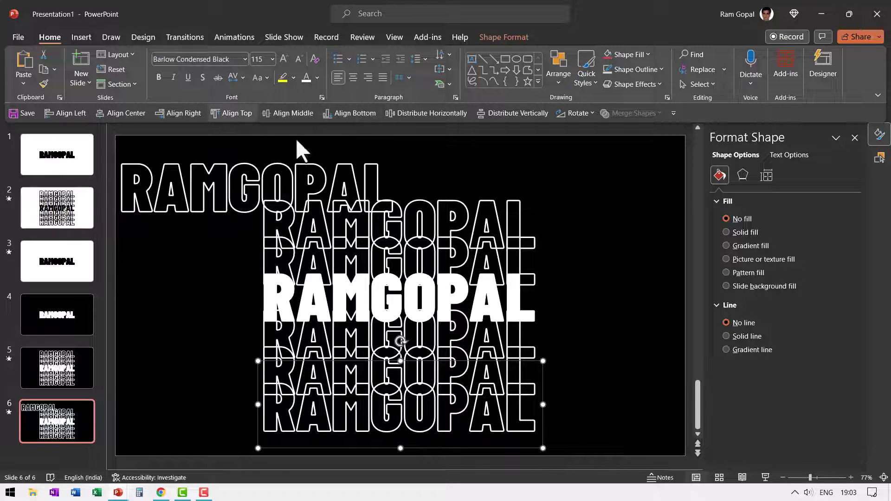
pyautogui.click(178, 113)
# Drag the middle outlined copies into a diagonal and distribute all text horizontally.
pyautogui.click(539, 202)
pyautogui.moveTo(548, 204); pyautogui.dragTo(434, 203)
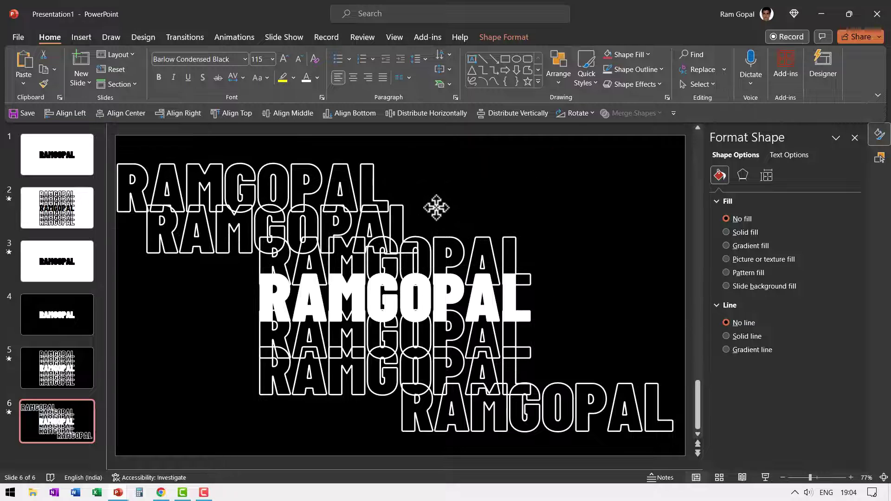
pyautogui.click(537, 249)
pyautogui.moveTo(549, 247); pyautogui.dragTo(468, 245)
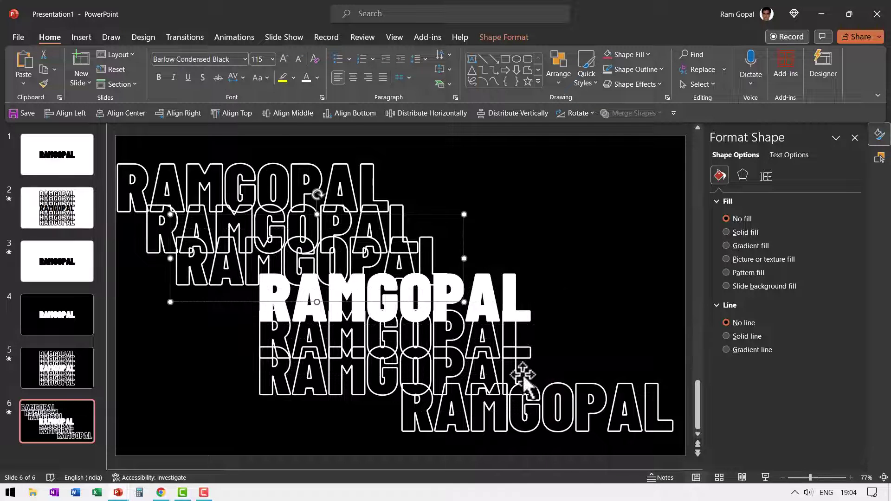
pyautogui.click(530, 369)
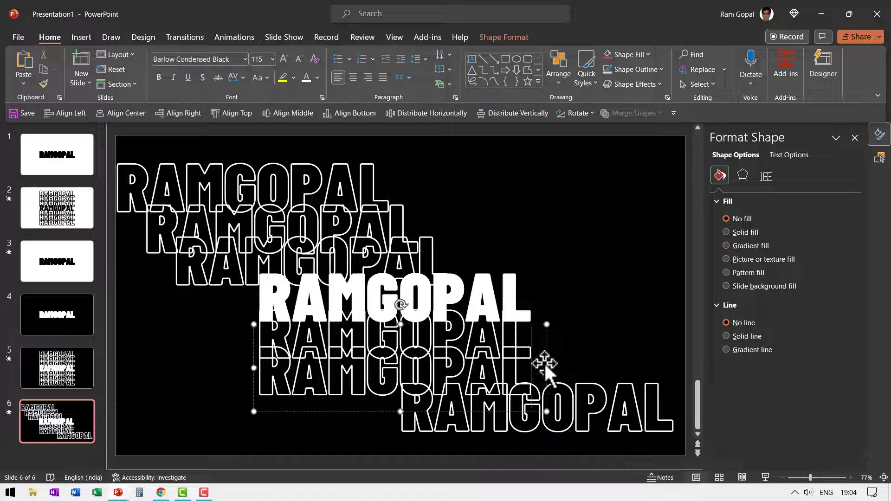
pyautogui.moveTo(541, 364); pyautogui.dragTo(640, 358)
pyautogui.click(548, 311)
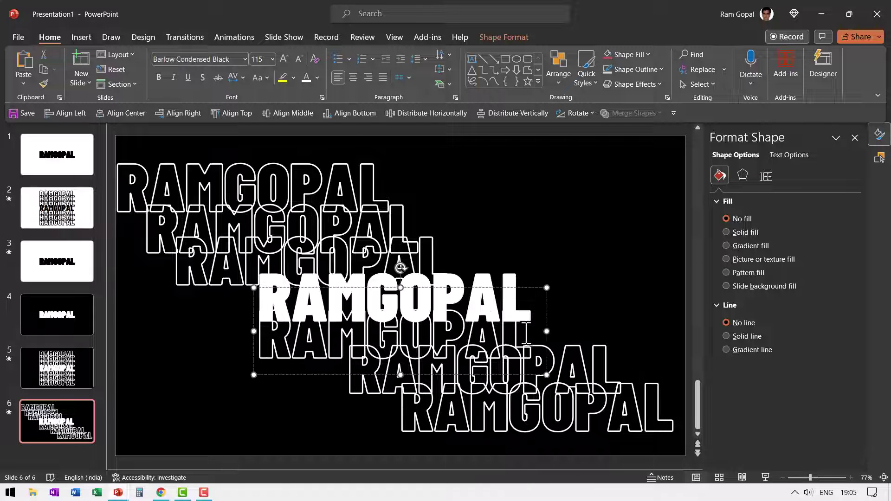
pyautogui.moveTo(549, 310); pyautogui.dragTo(607, 315)
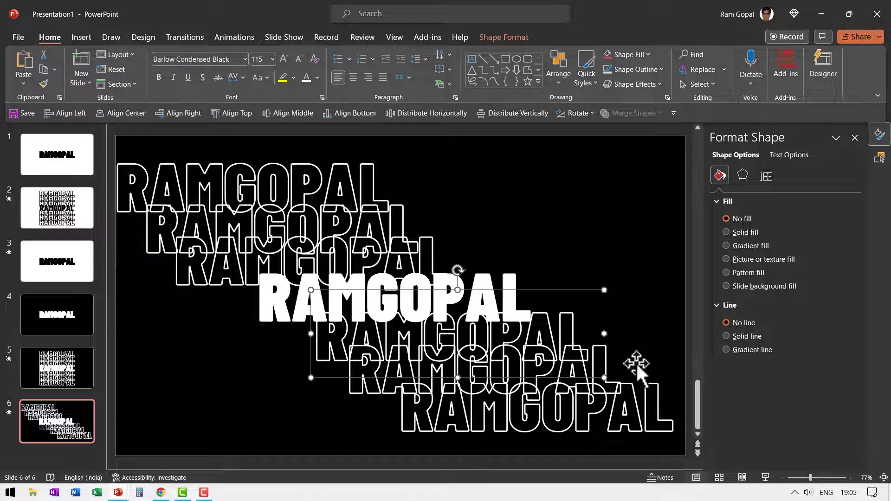
pyautogui.click(639, 329)
pyautogui.hotkey('ctrl', 'a')
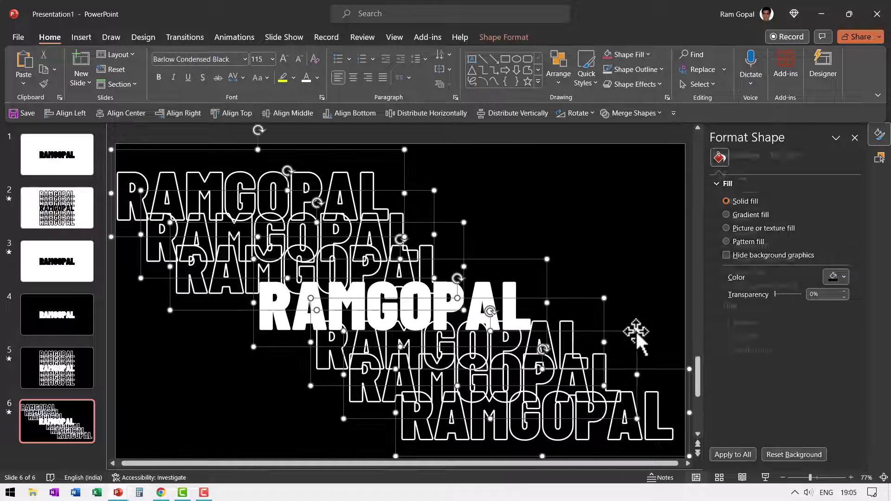
pyautogui.click(417, 113)
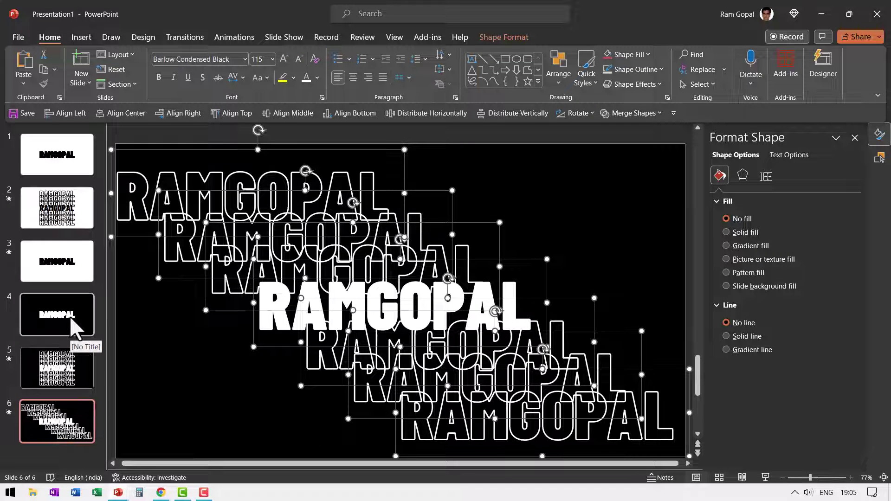
# Compare slide 6 with slide 5, then give slide 6 a Morph transition.
pyautogui.click(76, 363)
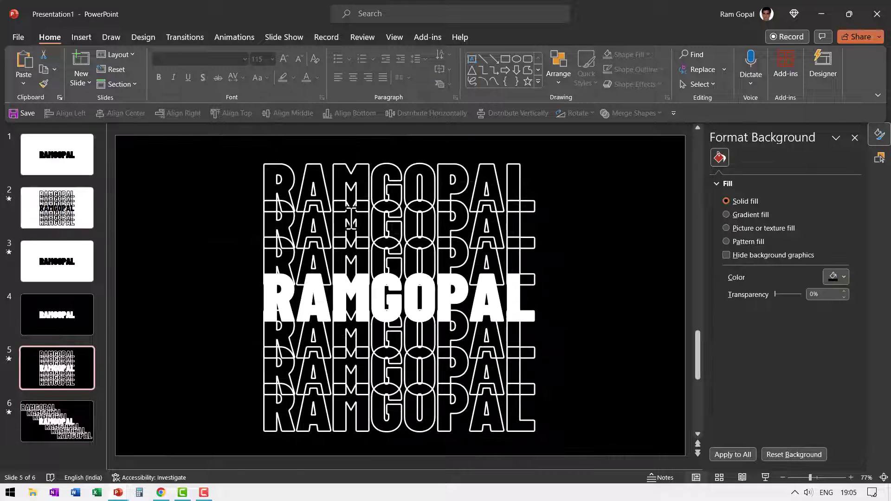
pyautogui.click(89, 423)
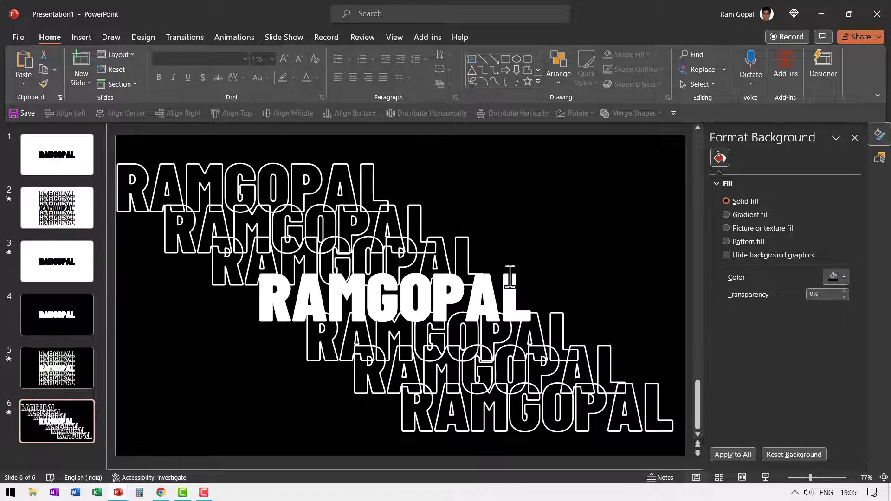
pyautogui.click(188, 39)
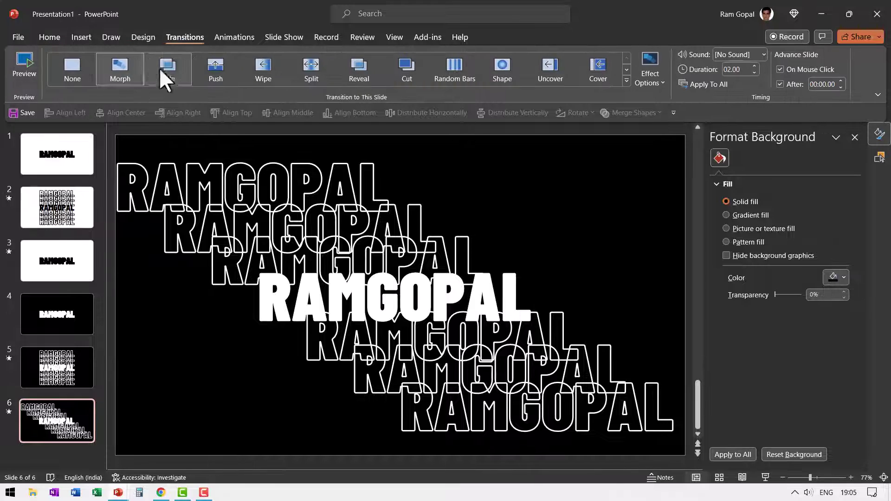
pyautogui.click(121, 71)
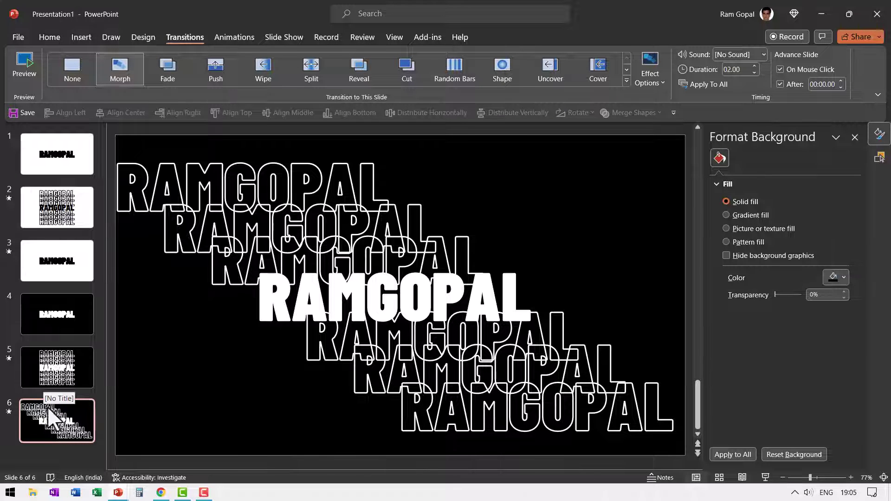
# Duplicate slide 4, move the copy to the end as slide 7, and apply Morph.
pyautogui.click(58, 331)
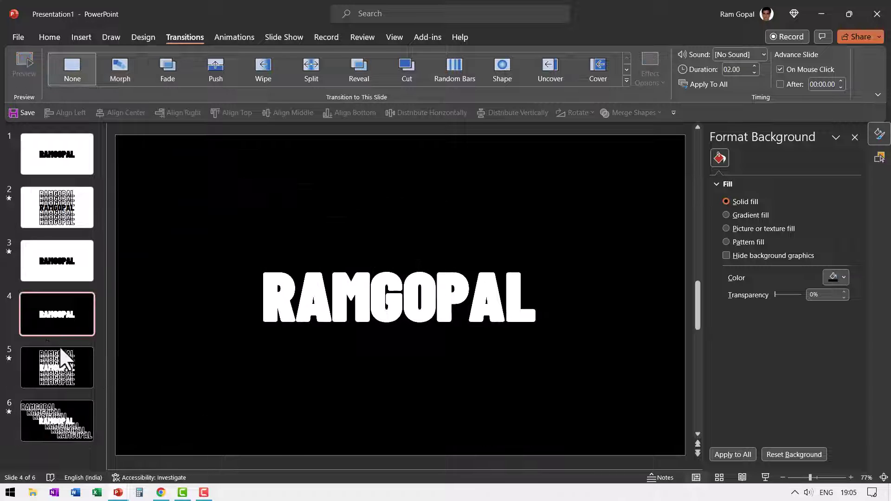
pyautogui.rightClick(35, 316)
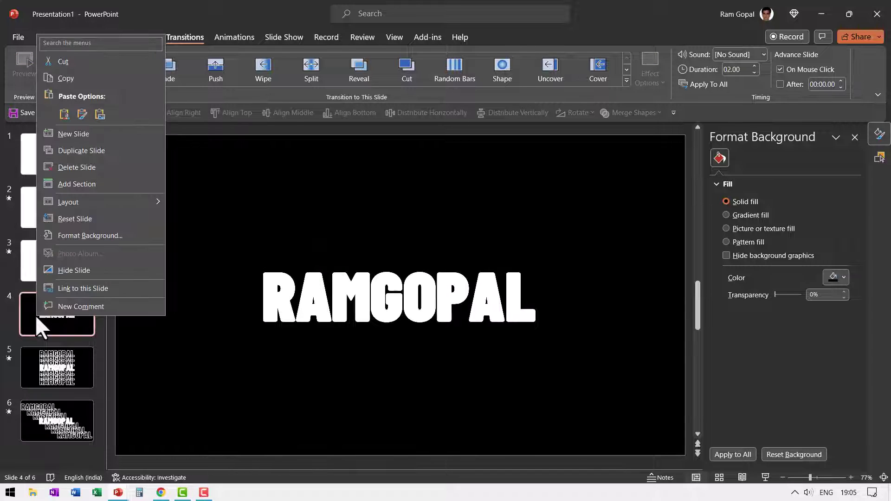
pyautogui.click(77, 149)
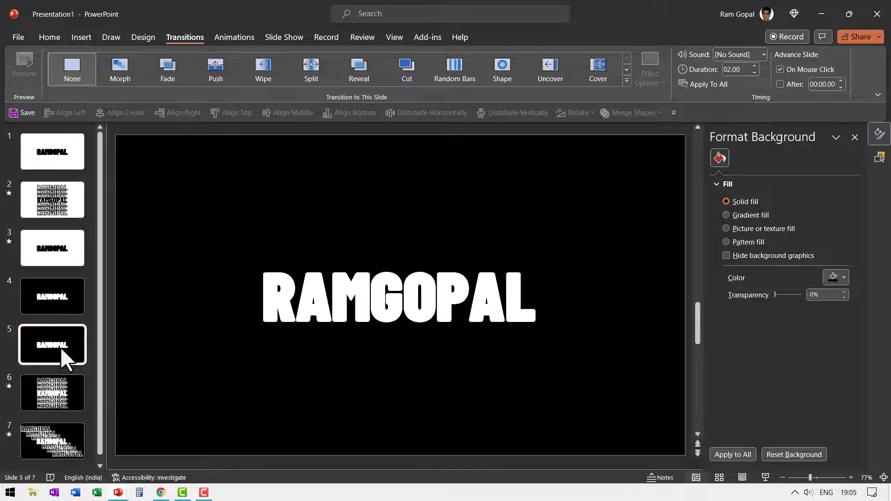
pyautogui.moveTo(60, 347); pyautogui.dragTo(63, 434)
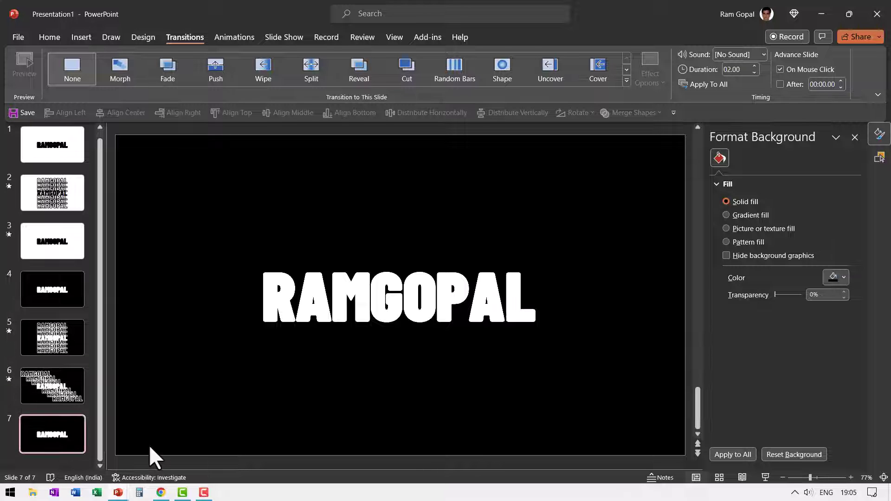
pyautogui.click(126, 68)
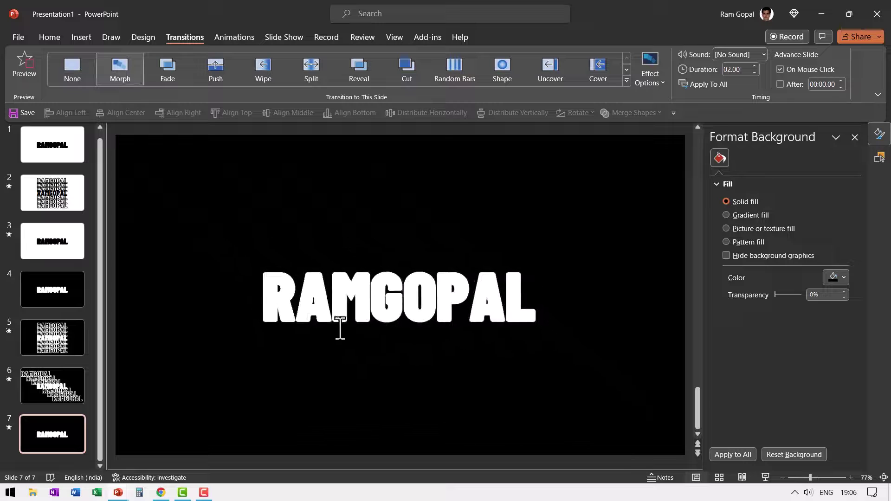
pyautogui.click(49, 297)
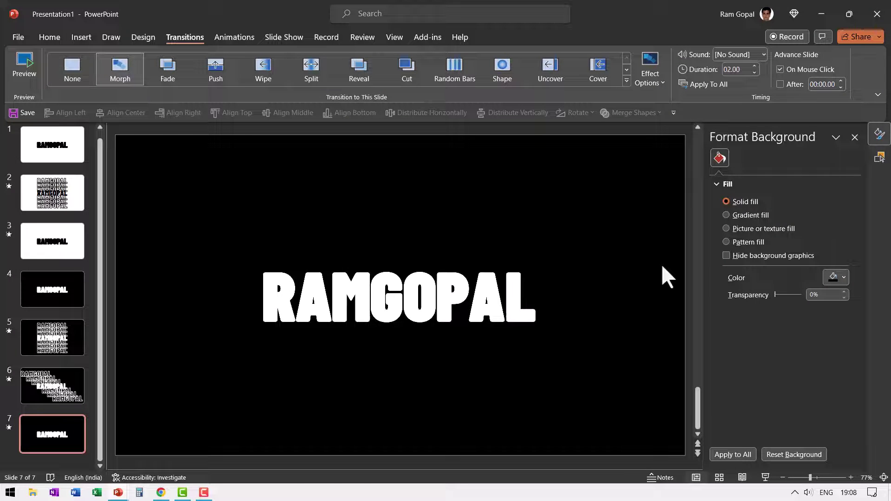
# Switch to Chrome showing the PowerPoint Mastery Program pricing page.
pyautogui.hotkey('alt', 'Tab')
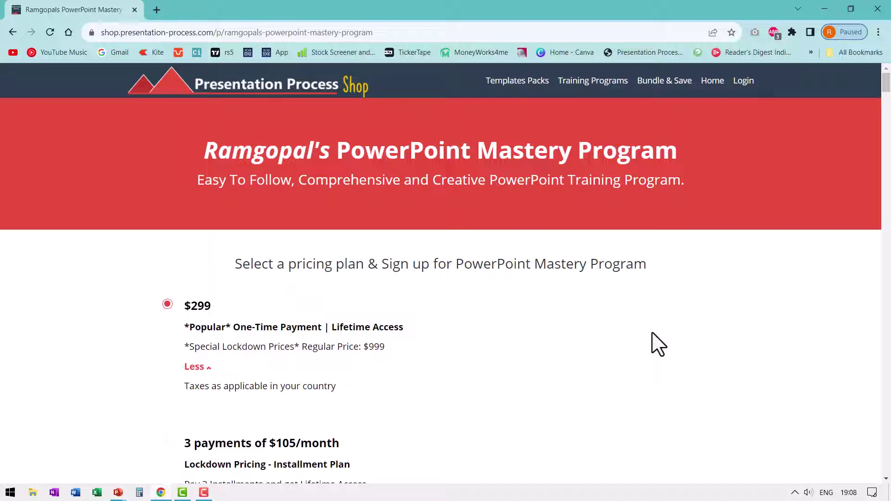